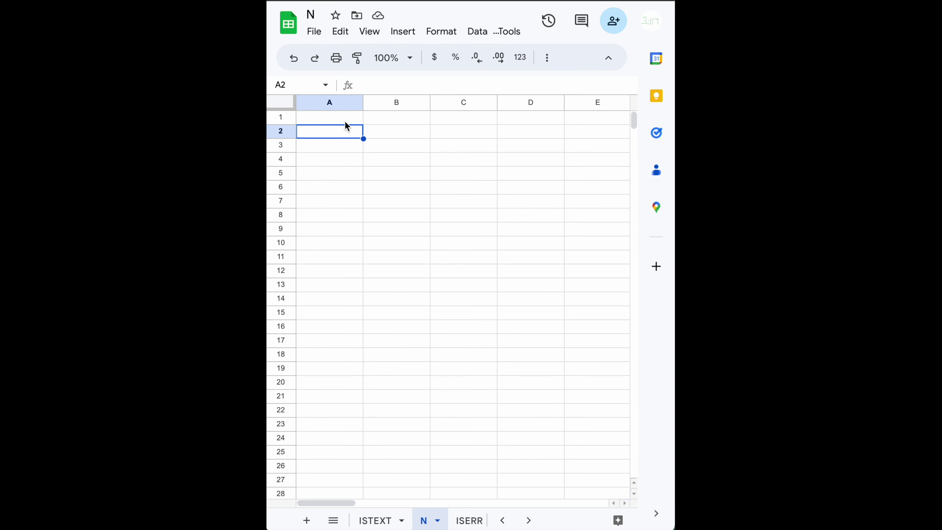
# - Enter =N(TRUE) in A1 so it returns 1
pyautogui.click(344, 123)
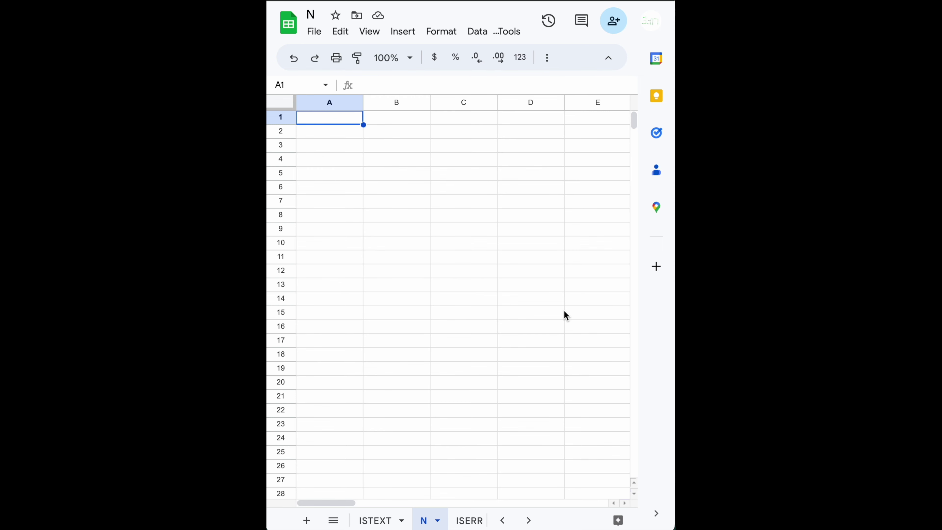
pyautogui.write('=n')
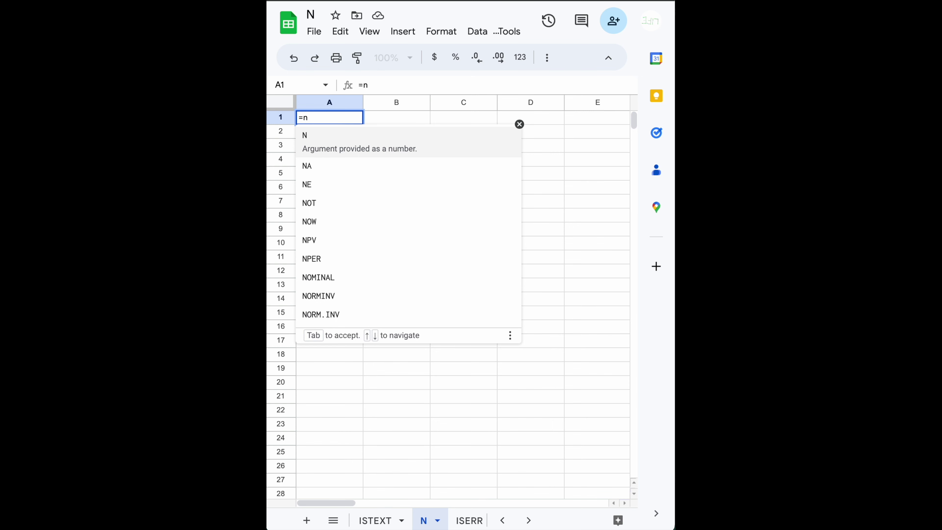
pyautogui.write('(')
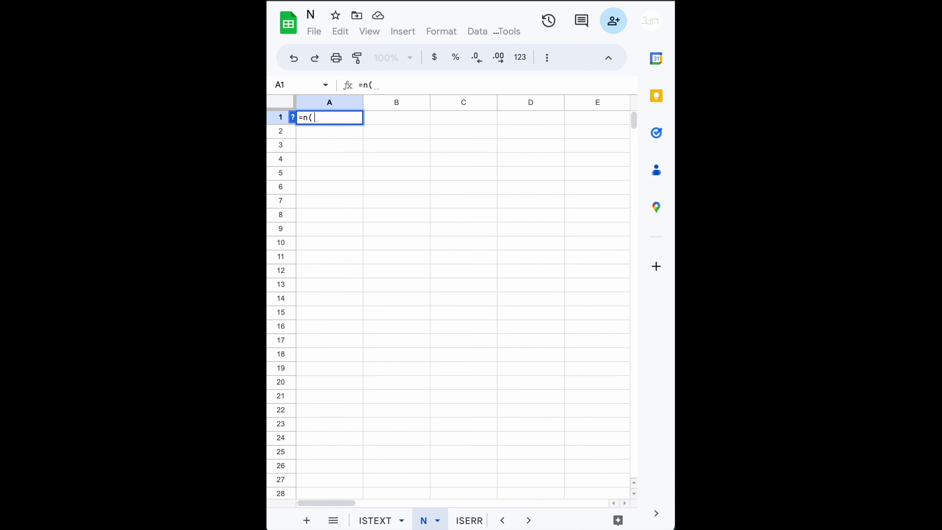
pyautogui.write('true')
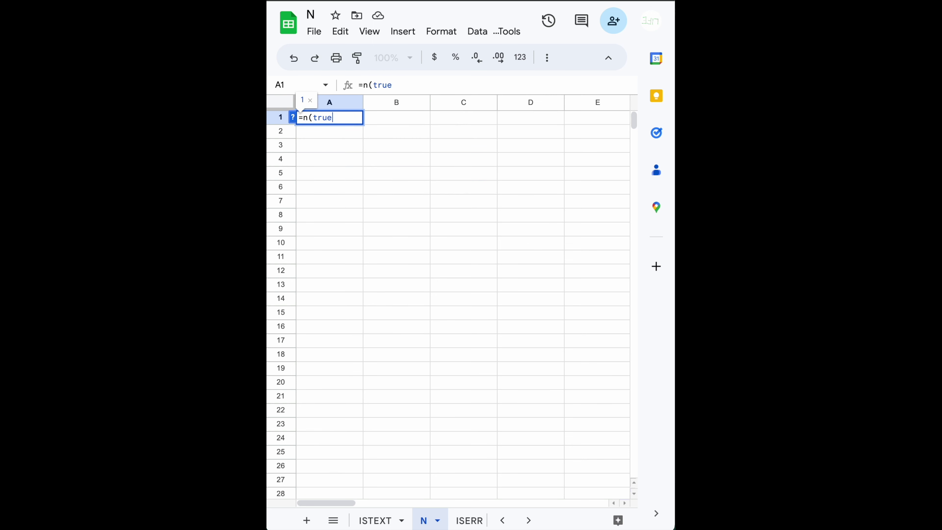
pyautogui.press('Tab')
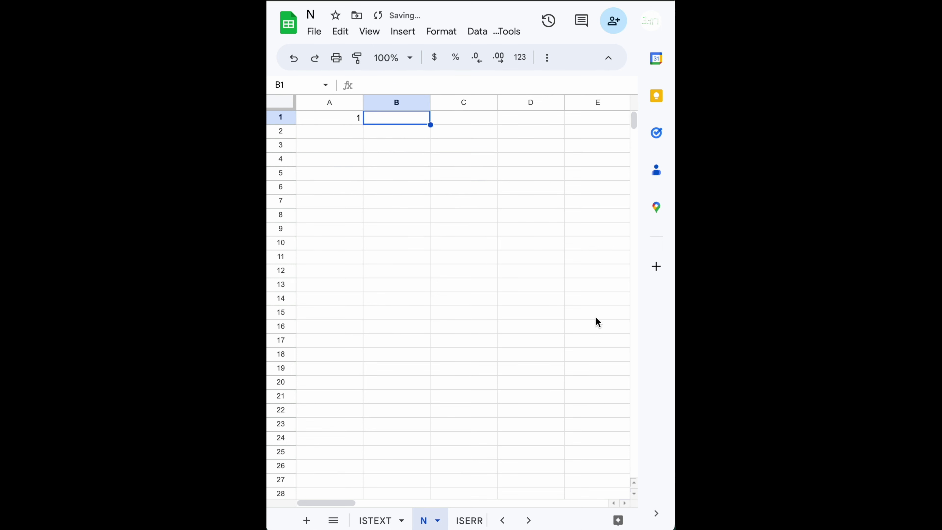
pyautogui.click(354, 121)
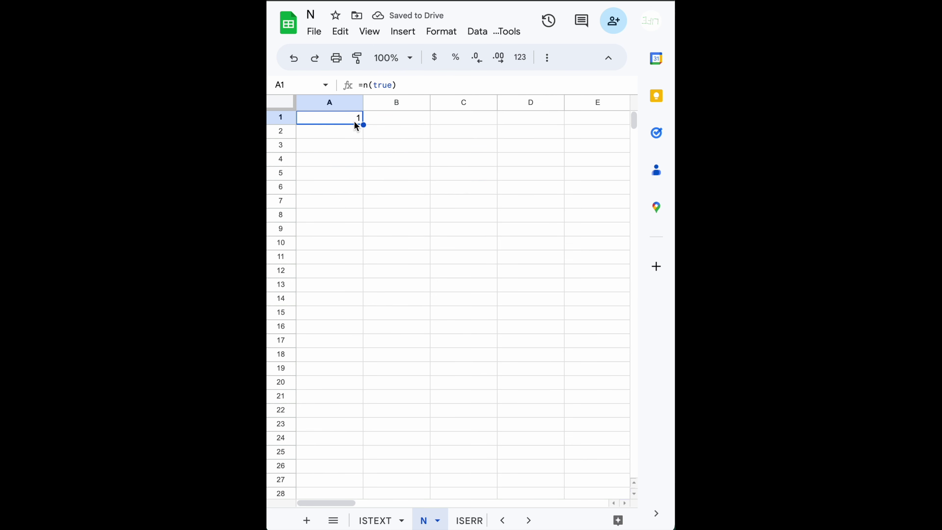
# - Enter =N(FALSE) in A2 using the FALSE autocomplete suggestion, returning 0
pyautogui.click(349, 132)
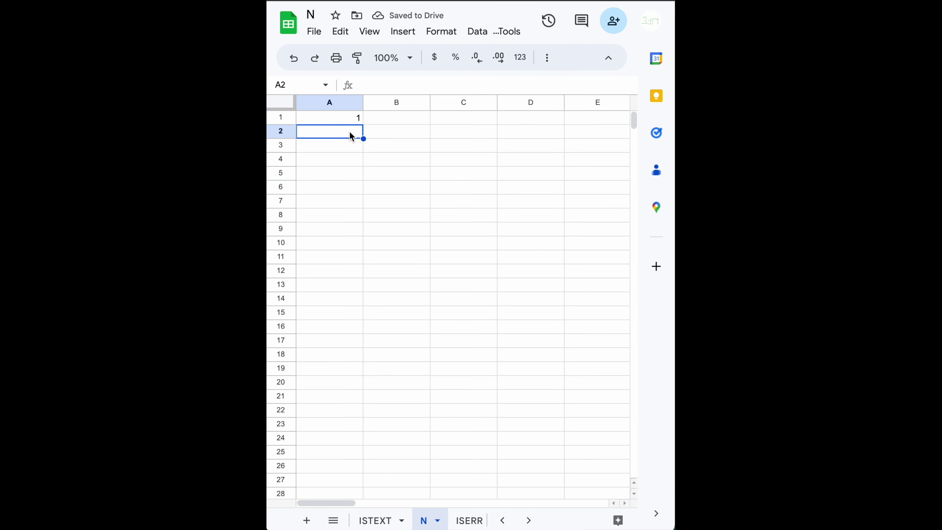
pyautogui.write('=n(fa')
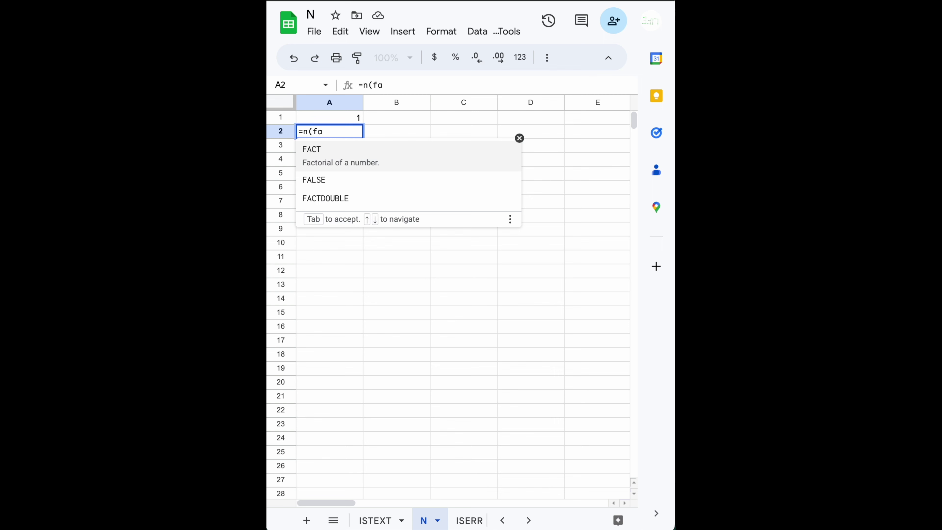
pyautogui.press('Down')
pyautogui.press('Tab')
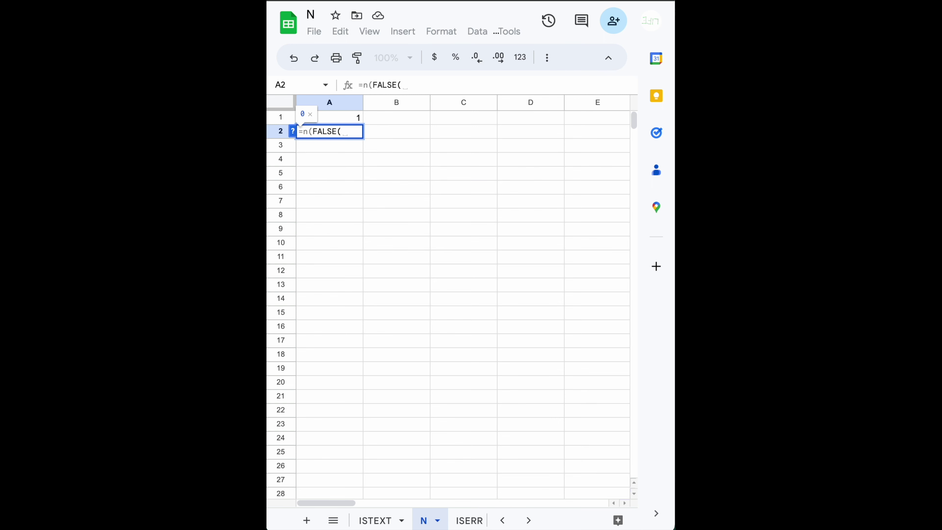
pyautogui.press('BackSpace')
pyautogui.write(')')
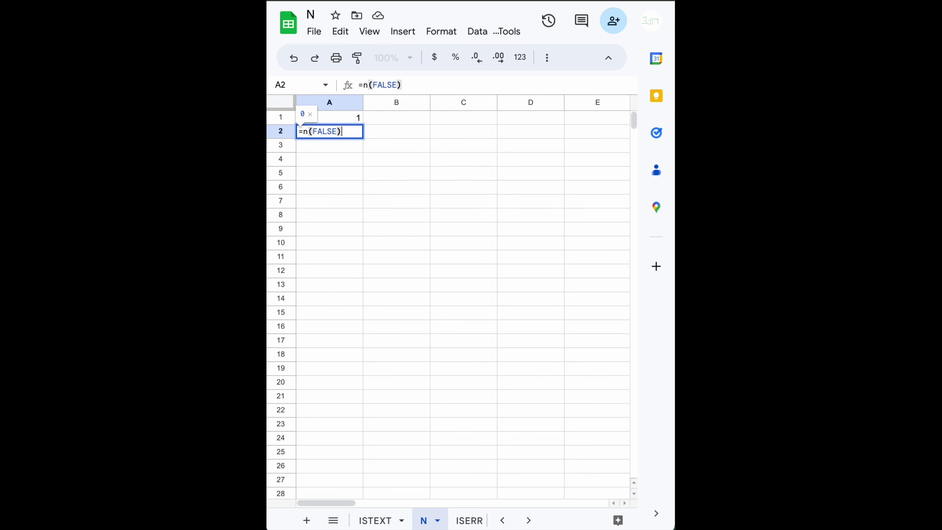
pyautogui.press('Return')
pyautogui.press('Up')
pyautogui.press('Up')
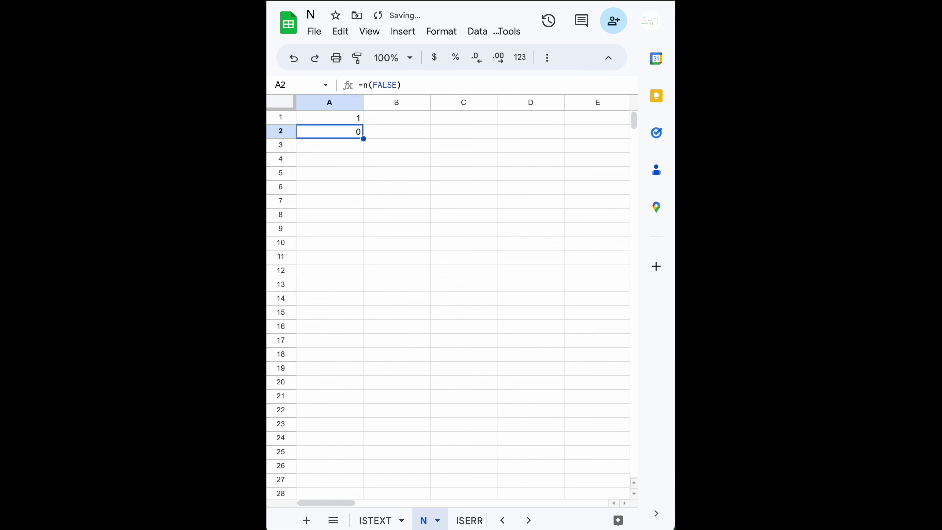
pyautogui.press('Down')
pyautogui.press('Down')
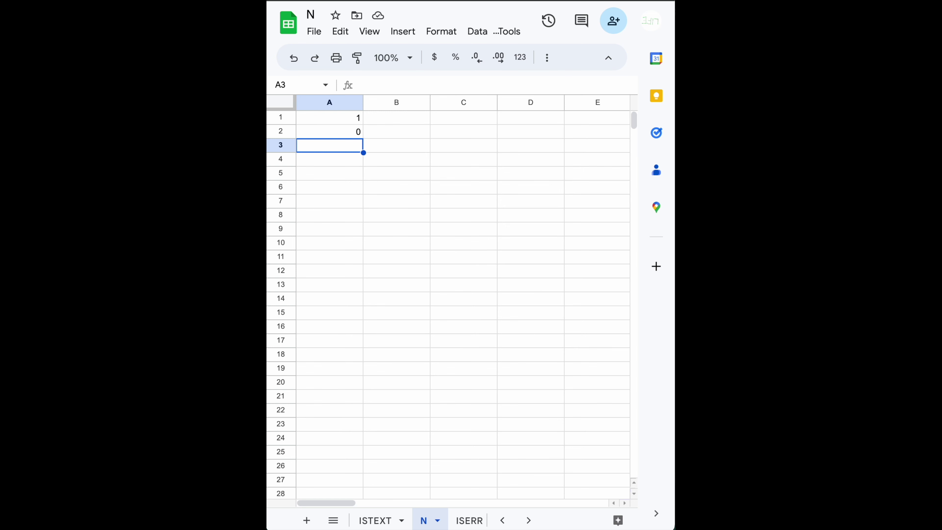
# - Enter 06/20/2023 in A3 and =N(A3) in B3, which returns the serial 45097
pyautogui.write('06/')
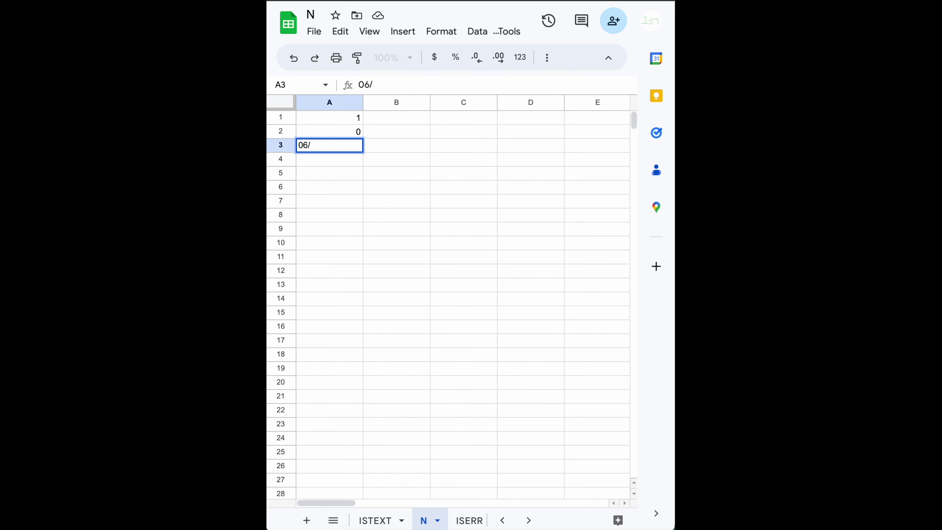
pyautogui.write('20/2023')
pyautogui.press('Tab')
pyautogui.write('= ')
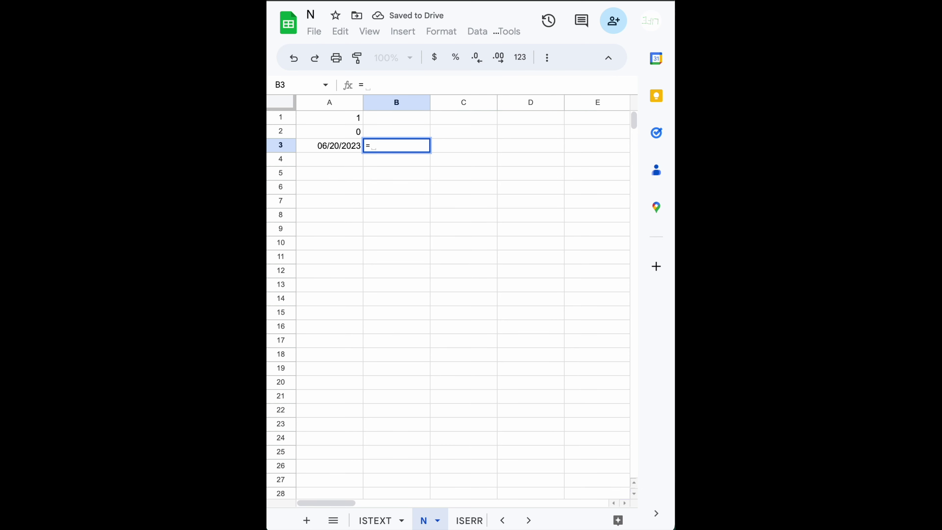
pyautogui.write('N(')
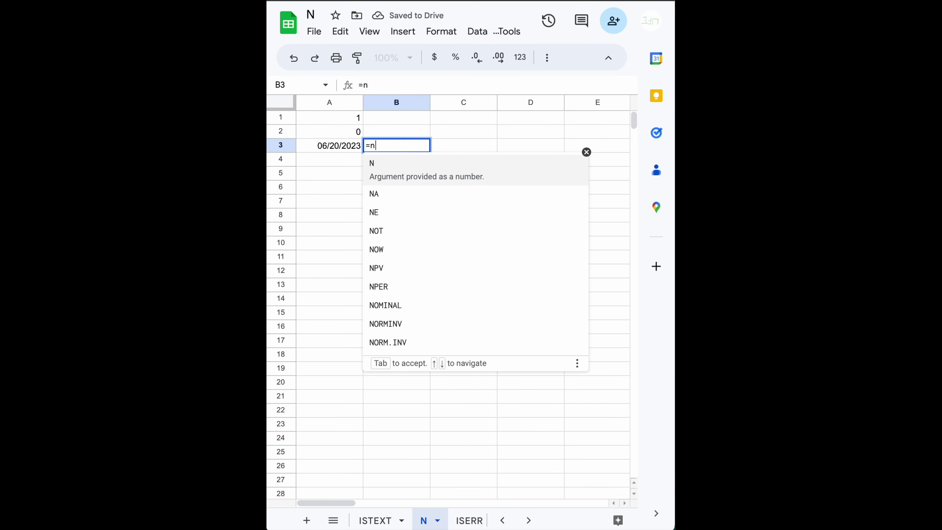
pyautogui.press('Left')
pyautogui.write(')')
pyautogui.press('Return')
pyautogui.press('Up')
pyautogui.press('Right')
pyautogui.press('Left')
pyautogui.press('Right')
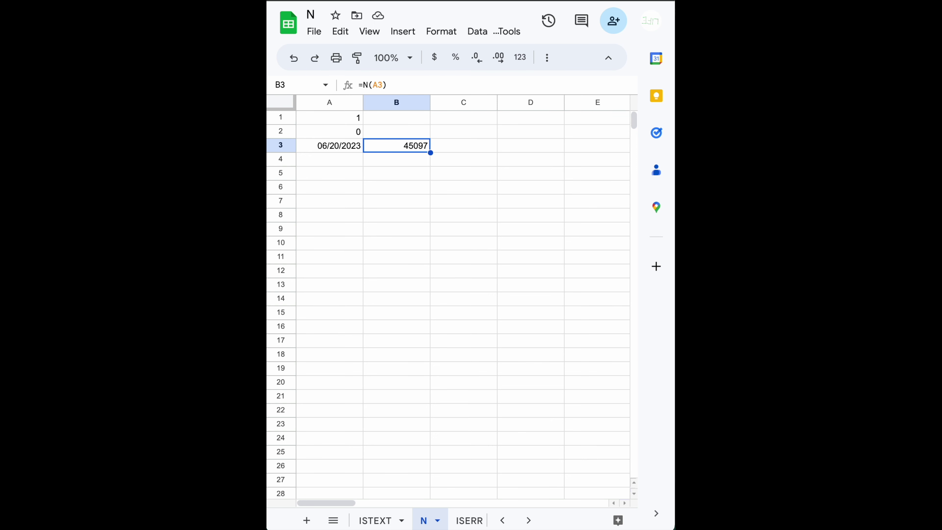
pyautogui.press('Down')
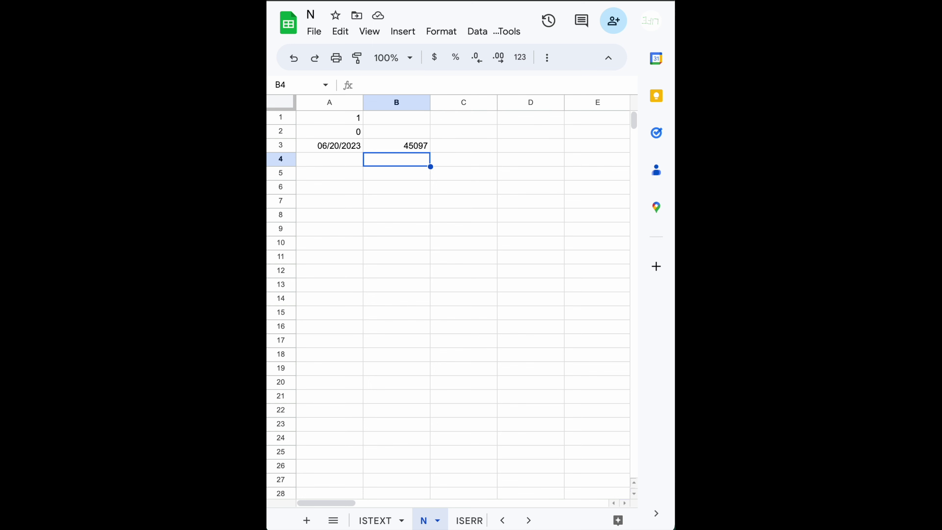
# - Type a person's name in A4 and =N(A4) in B4, which returns 0
pyautogui.press('Left')
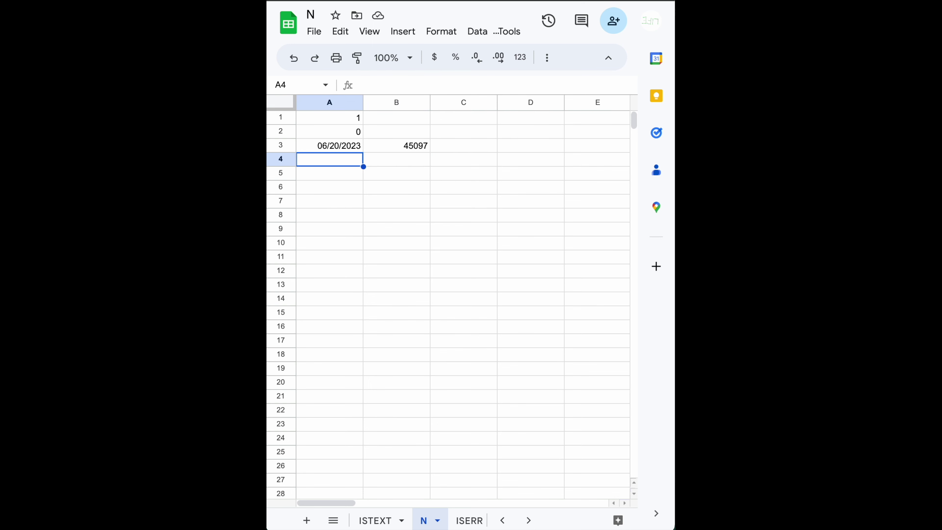
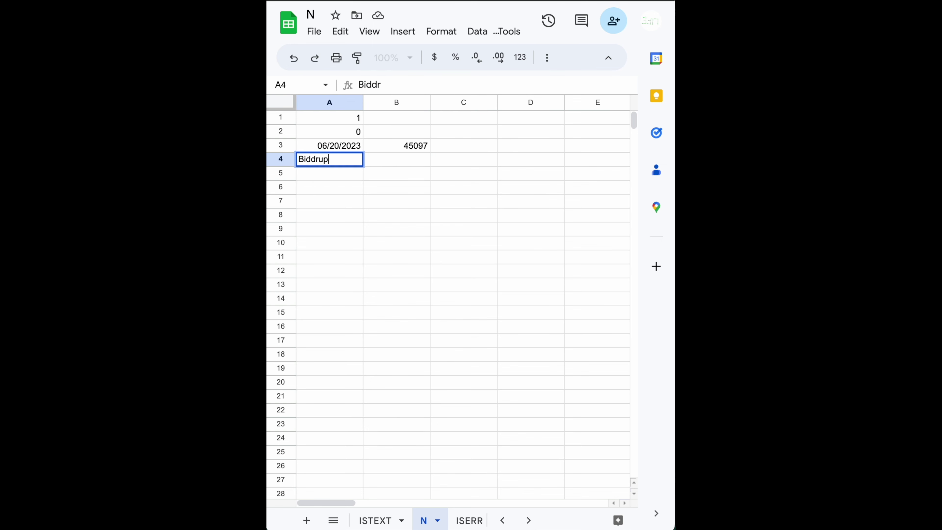
pyautogui.press('Tab')
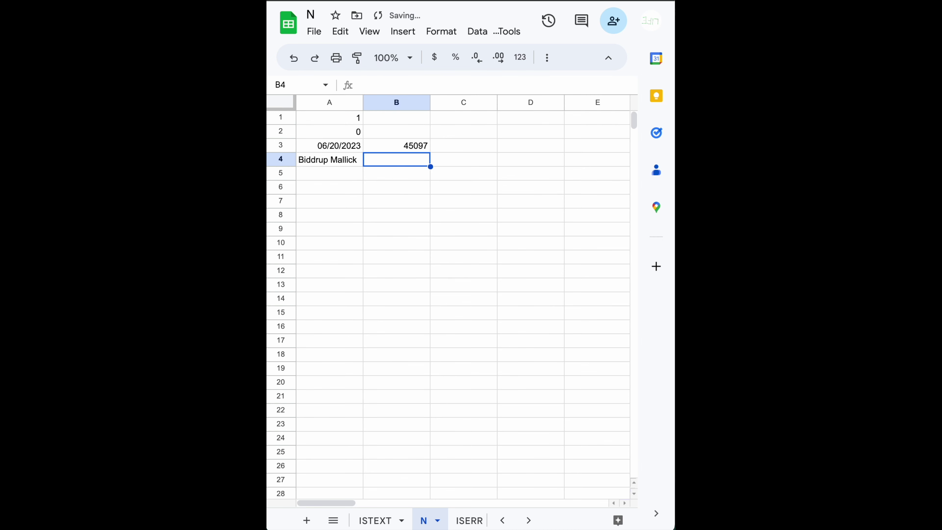
pyautogui.write('=n')
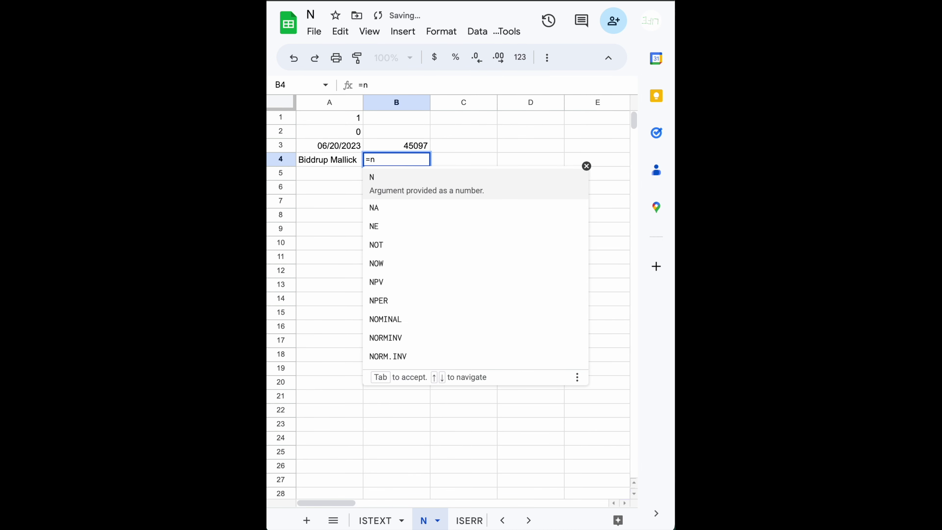
pyautogui.press('Tab')
pyautogui.press('Left')
pyautogui.write(')')
pyautogui.press('Return')
pyautogui.press('Up')
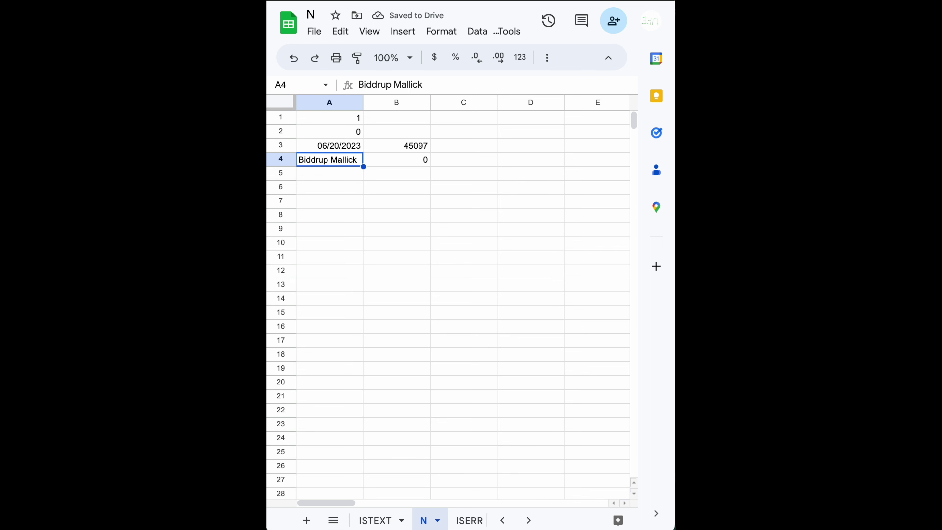
pyautogui.click(396, 159)
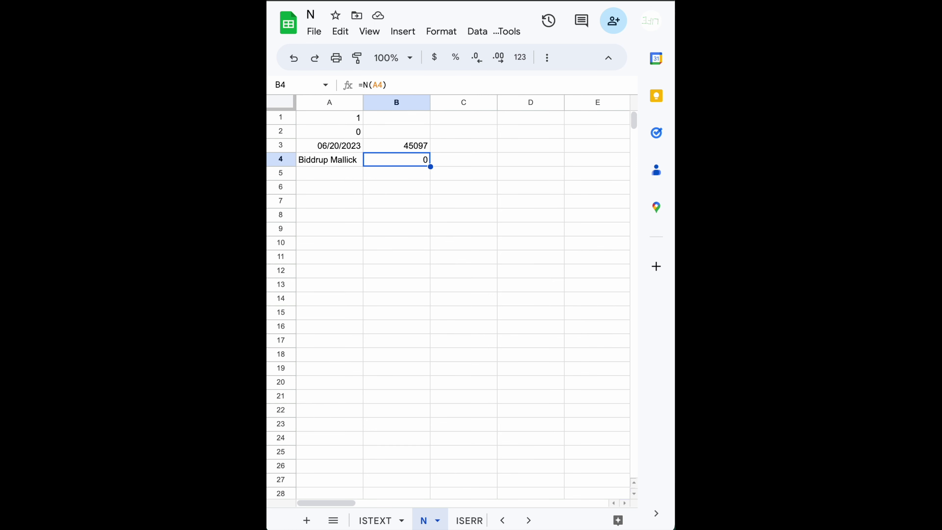
pyautogui.click(334, 178)
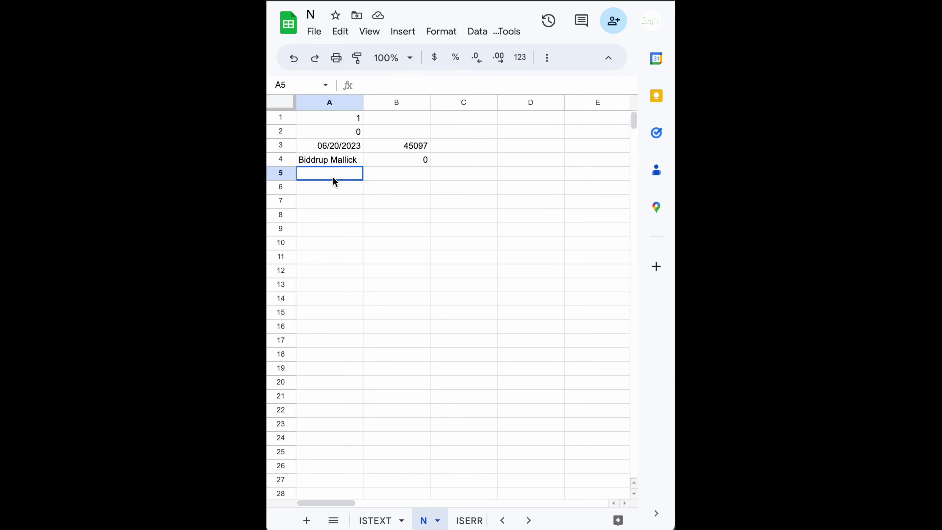
pyautogui.write('10')
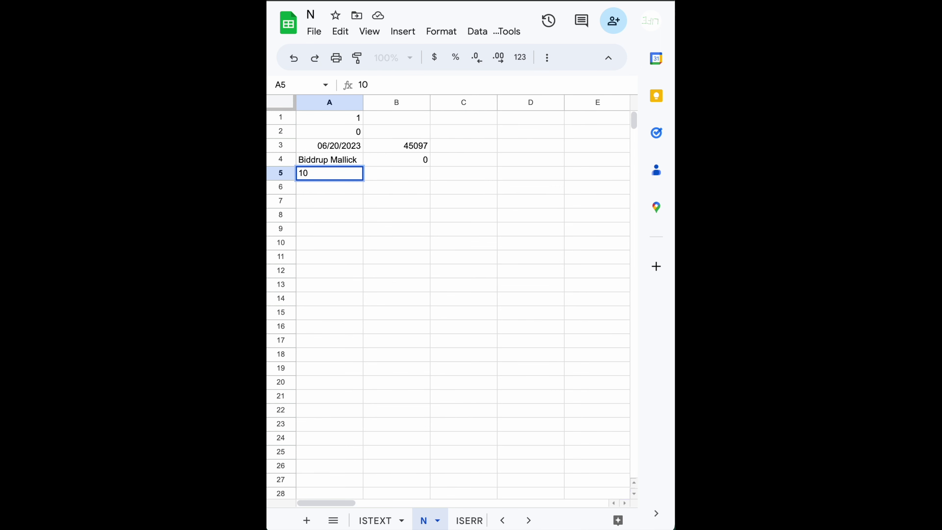
pyautogui.press('Tab')
pyautogui.write('=n')
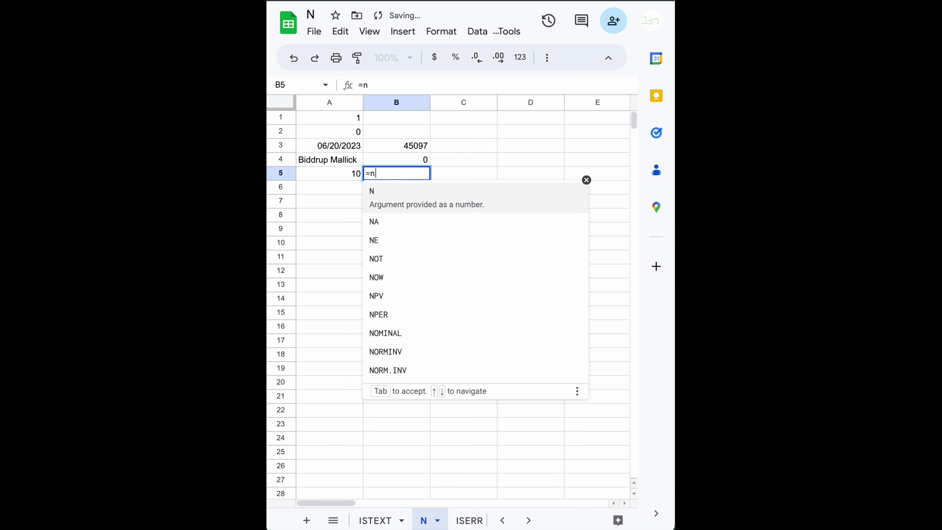
pyautogui.press('Tab')
pyautogui.press('Left')
pyautogui.write(')')
pyautogui.press('Return')
pyautogui.click(329, 173)
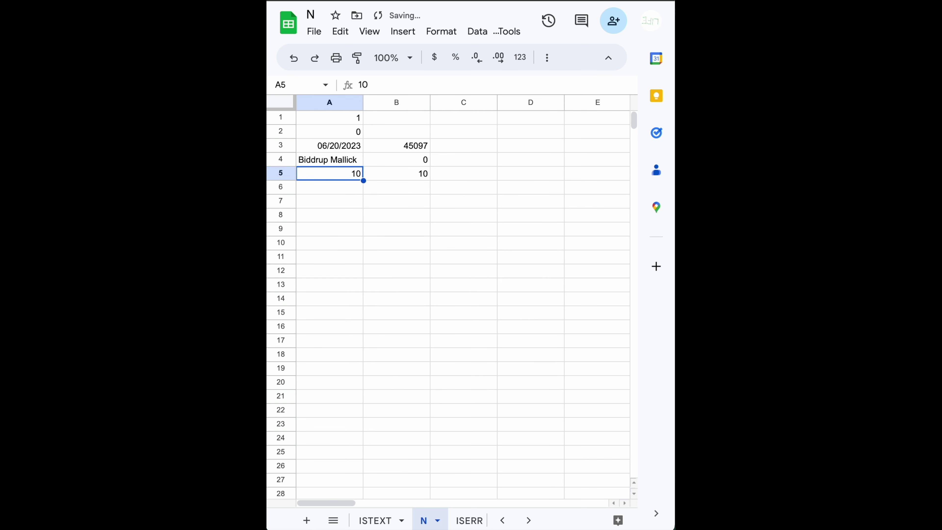
pyautogui.click(329, 159)
pyautogui.click(330, 132)
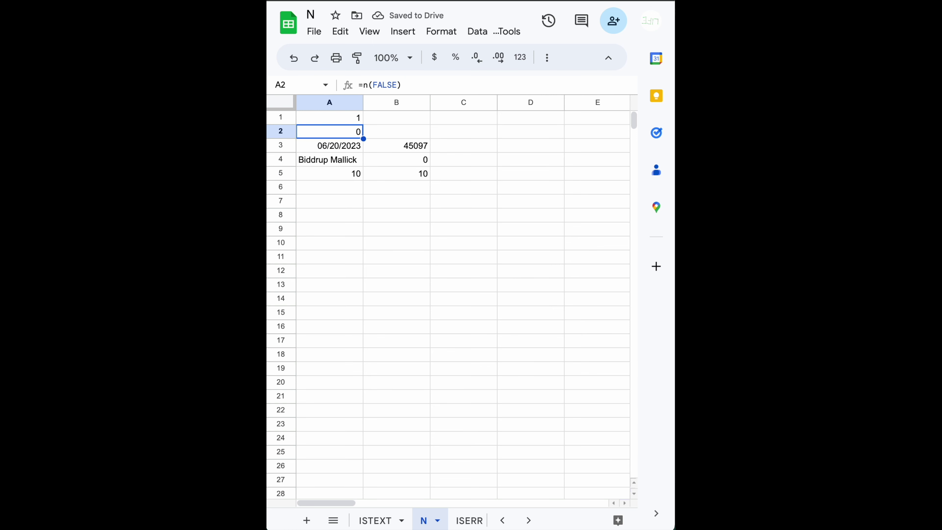
pyautogui.click(329, 118)
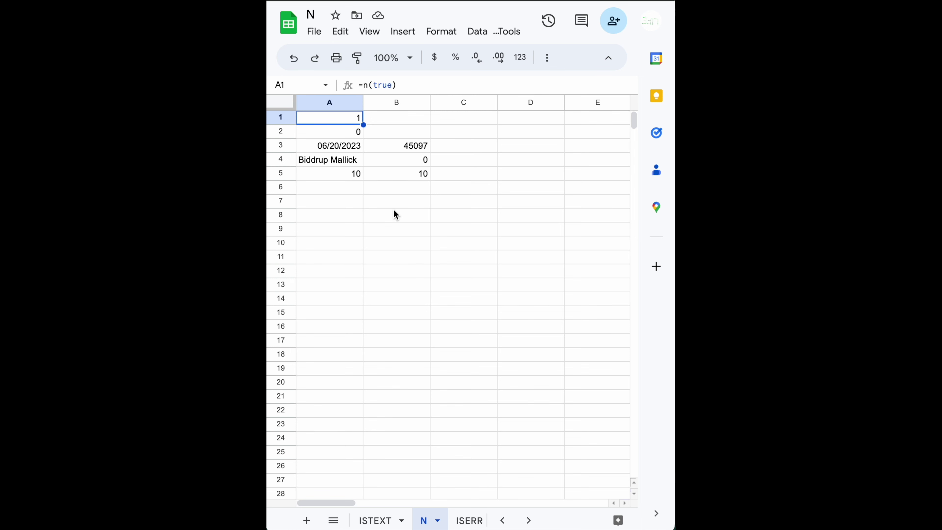
pyautogui.click(353, 145)
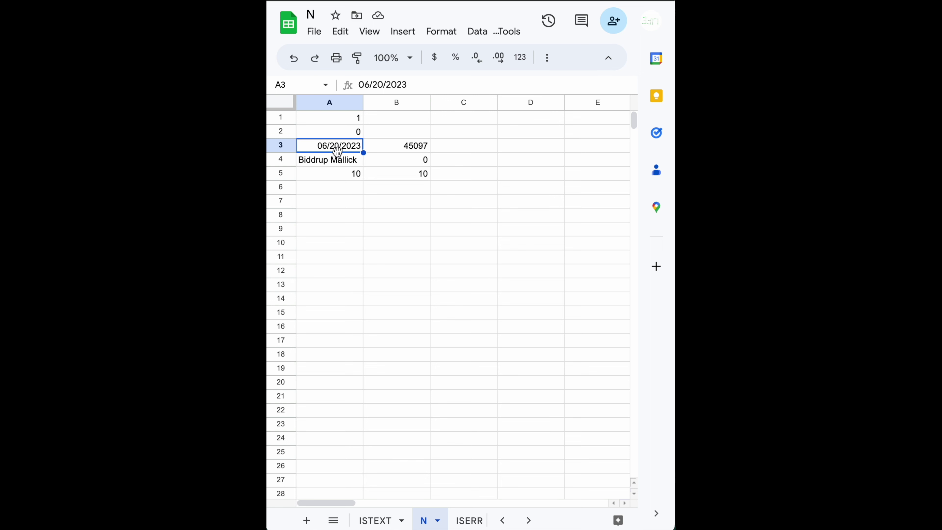
pyautogui.click(410, 149)
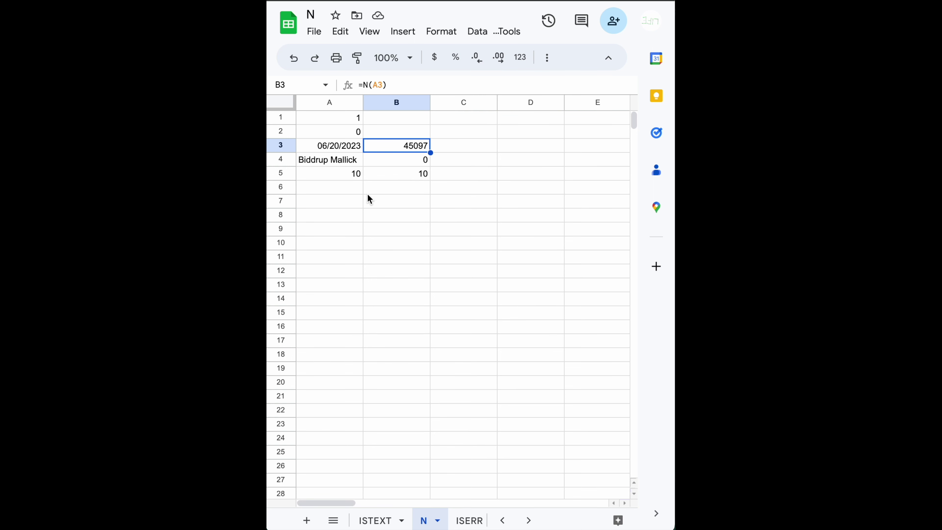
# - Enter 10:10:11 am in A6 and =N(A6) in B6, giving 0.4237384259
pyautogui.click(337, 190)
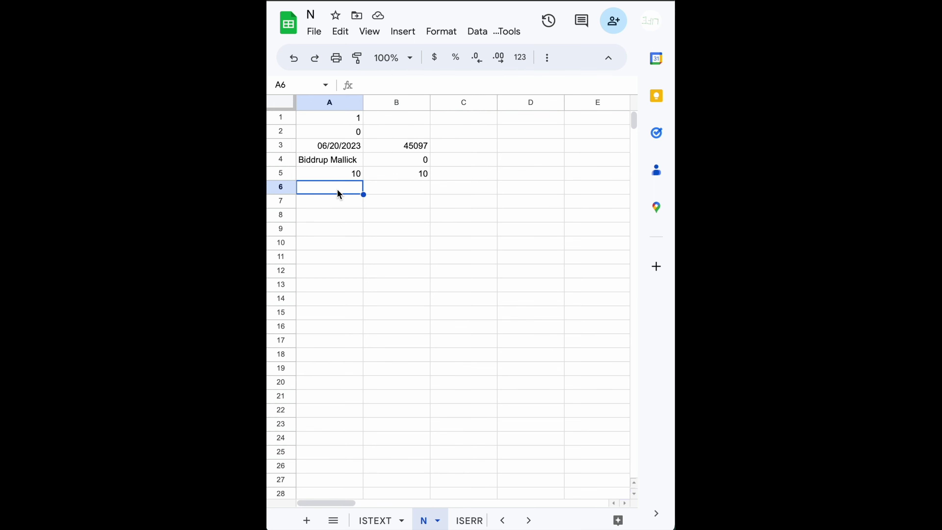
pyautogui.write('10:')
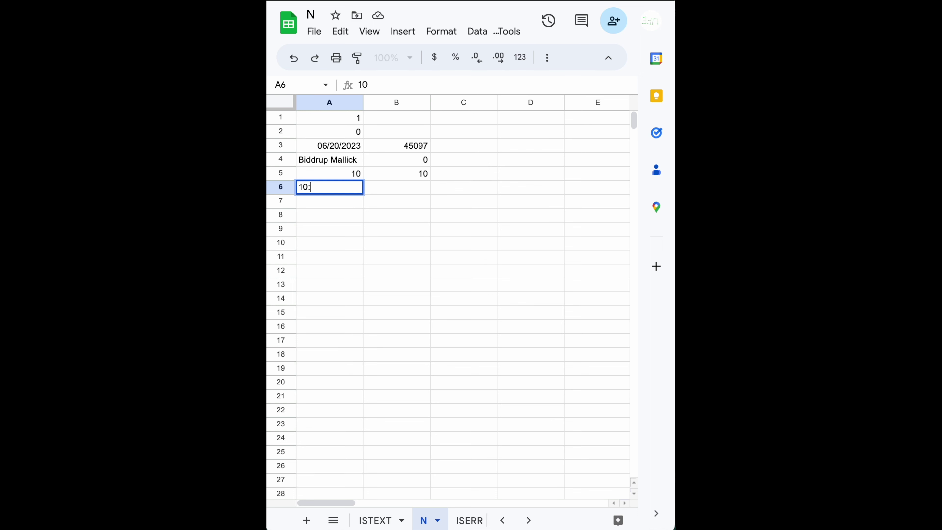
pyautogui.write('10:11 am')
pyautogui.press('Tab')
pyautogui.write('=n')
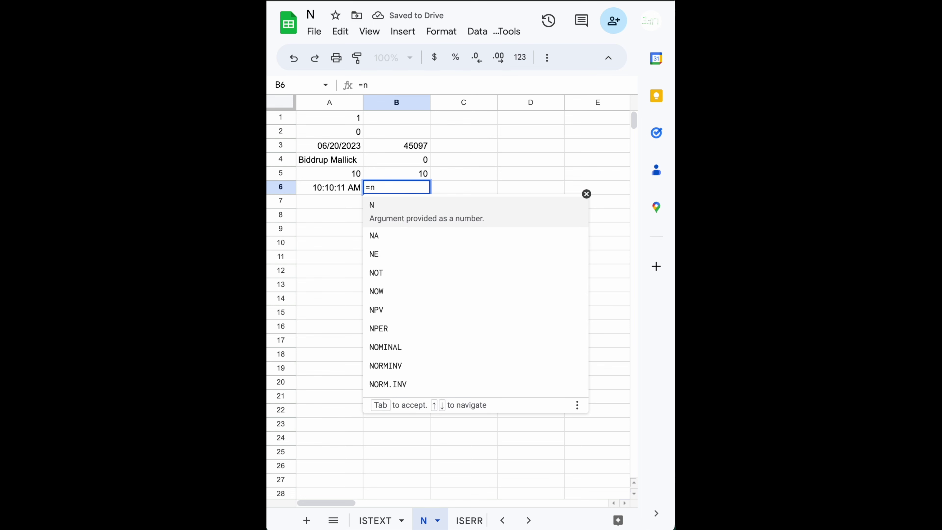
pyautogui.write('(')
pyautogui.press('Left')
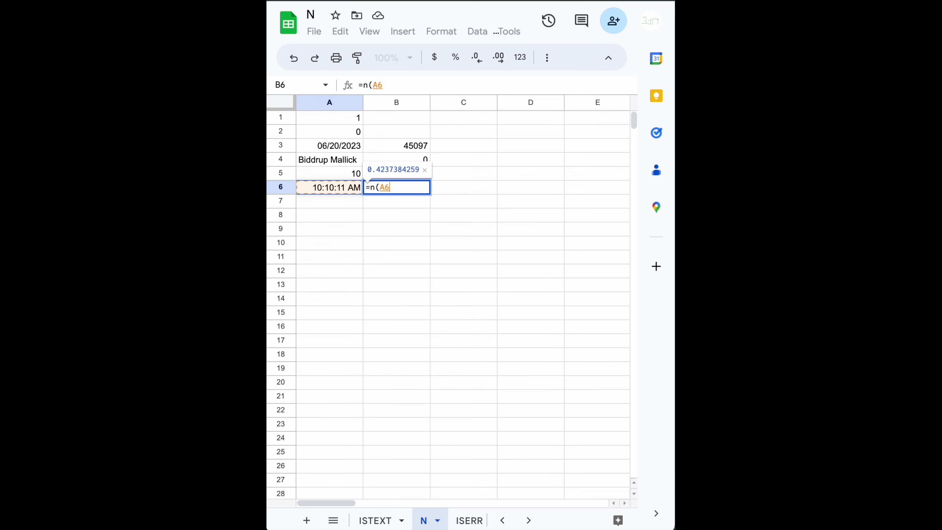
pyautogui.write(')')
pyautogui.press('Return')
pyautogui.click(329, 188)
pyautogui.click(397, 188)
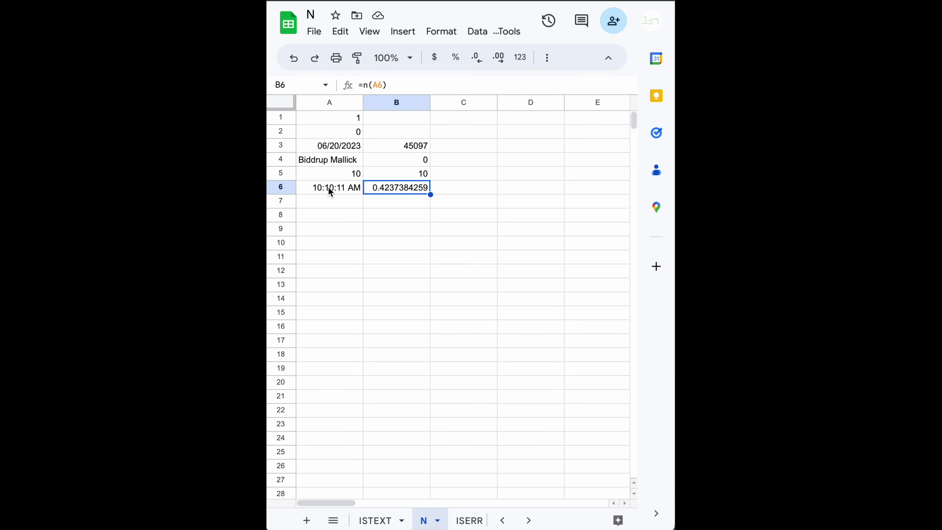
# - Change A6's time to 12:00:00 PM and check B6's N result
pyautogui.doubleClick(320, 187)
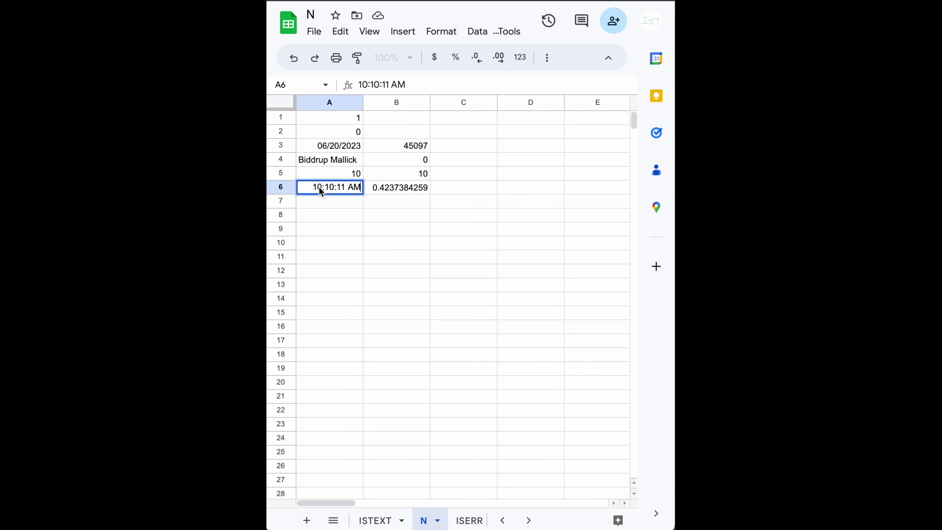
pyautogui.hotkey('shift', 'Left')
pyautogui.hotkey('shift', 'Left')
pyautogui.write('12')
pyautogui.hotkey('shift', 'Left')
pyautogui.hotkey('shift', 'Left')
pyautogui.write('0')
pyautogui.press('Right')
pyautogui.press('Right')
pyautogui.press('Right')
pyautogui.hotkey('shift', 'Left')
pyautogui.hotkey('shift', 'Left')
pyautogui.write('0')
pyautogui.press('Right')
pyautogui.hotkey('shift', 'Right')
pyautogui.hotkey('shift', 'Right')
pyautogui.write('P')
pyautogui.press('Return')
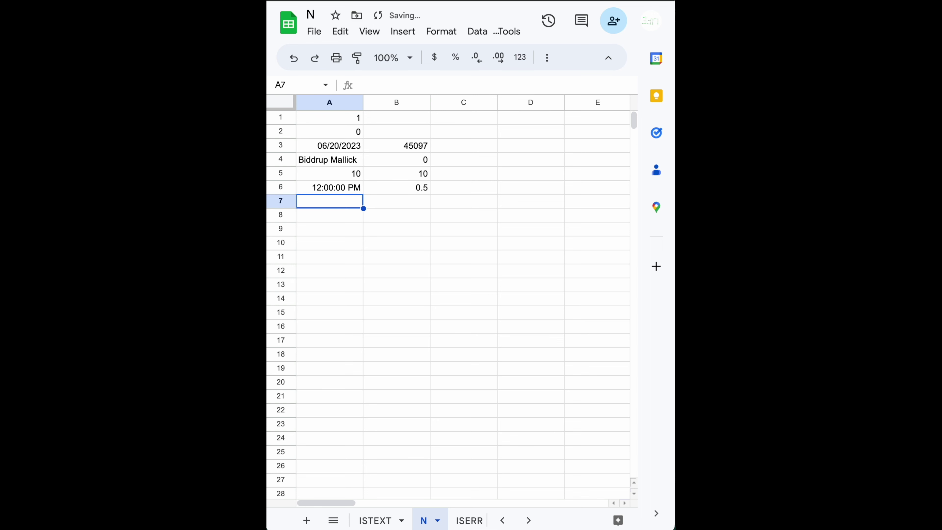
pyautogui.press('Up')
pyautogui.press('Right')
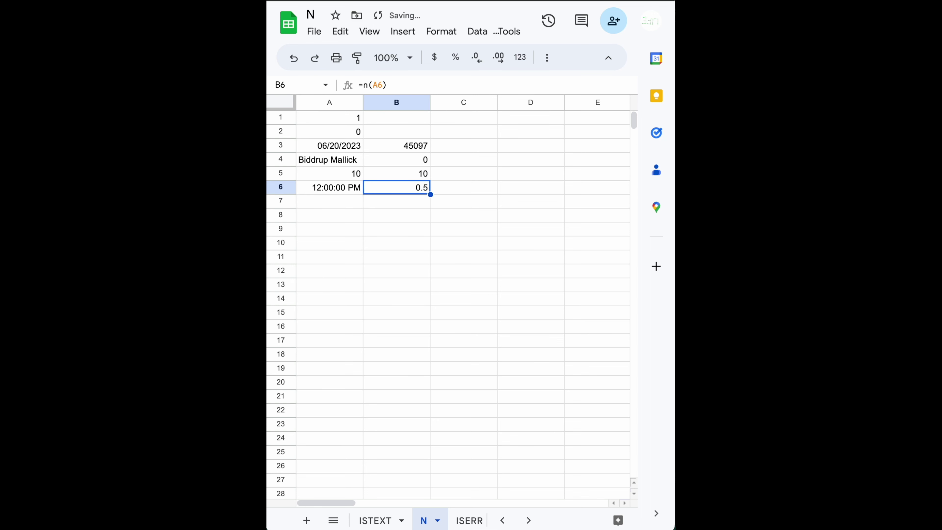
pyautogui.press('Left')
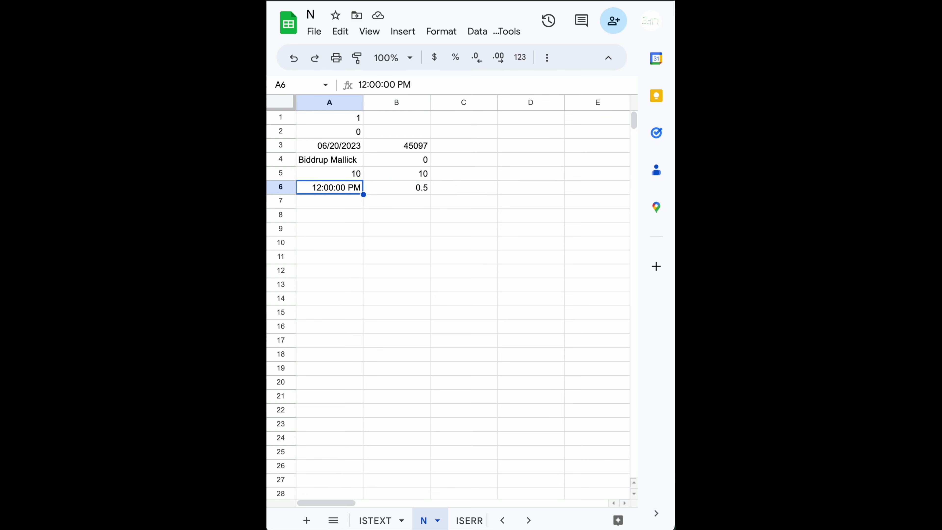
# - Change A6's hour to 23 and its minutes to 23
pyautogui.doubleClick(320, 187)
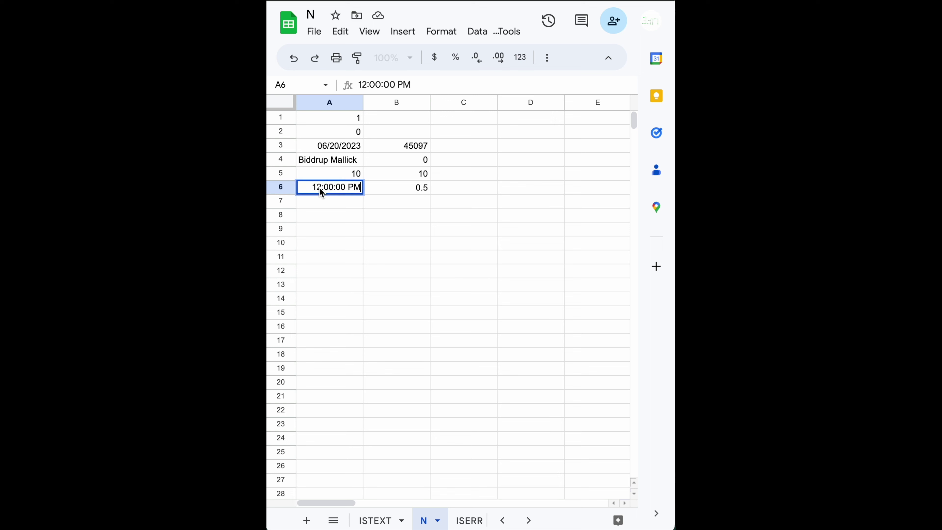
pyautogui.hotkey('shift', 'Left')
pyautogui.hotkey('shift', 'Left')
pyautogui.write('23')
pyautogui.press('Return')
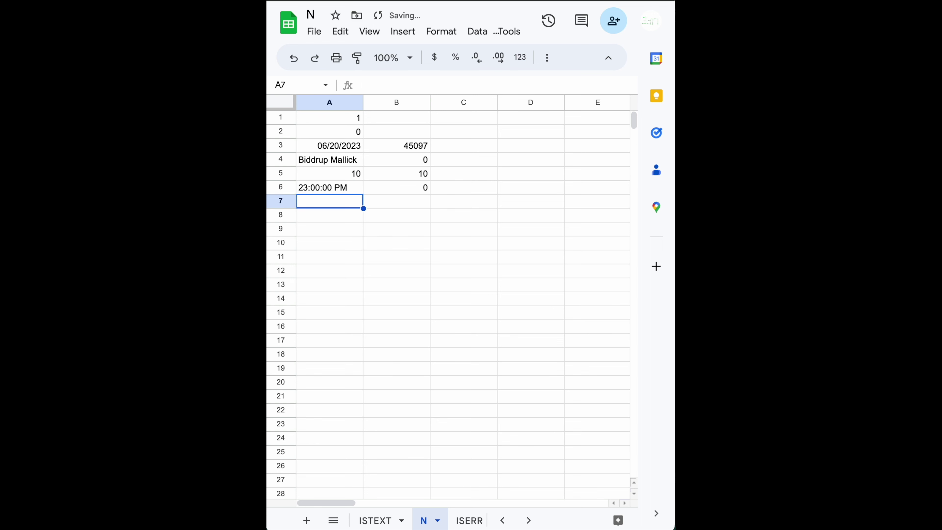
pyautogui.press('Up')
pyautogui.doubleClick(307, 183)
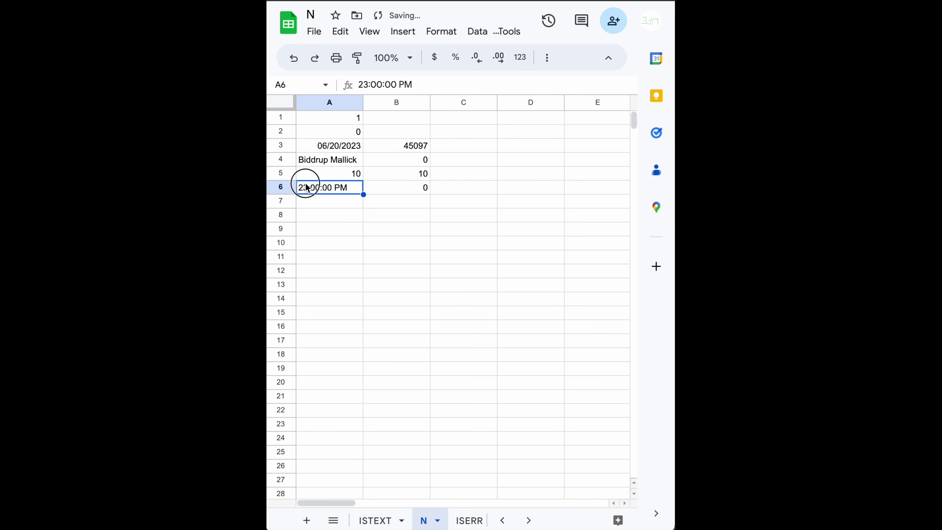
pyautogui.click(320, 186)
pyautogui.hotkey('shift', 'Left')
pyautogui.hotkey('shift', 'Left')
pyautogui.write('23')
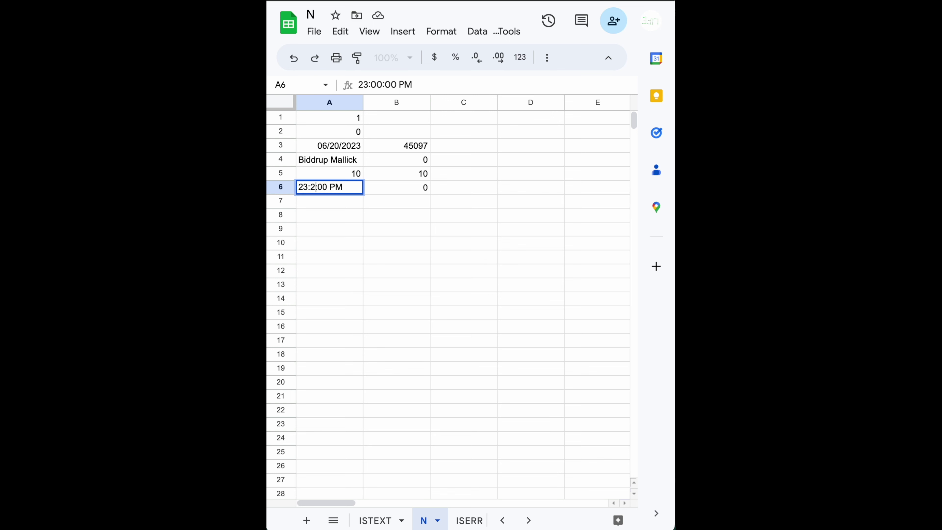
pyautogui.press('Return')
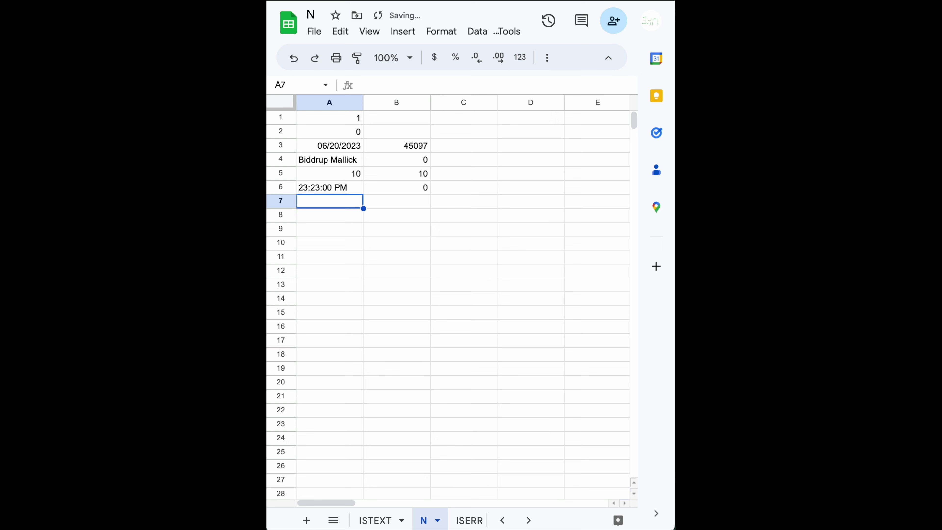
# - Set A6's hour to 20 and delete the PM suffix, leaving 20:23:00
pyautogui.click(329, 187)
pyautogui.doubleClick(304, 187)
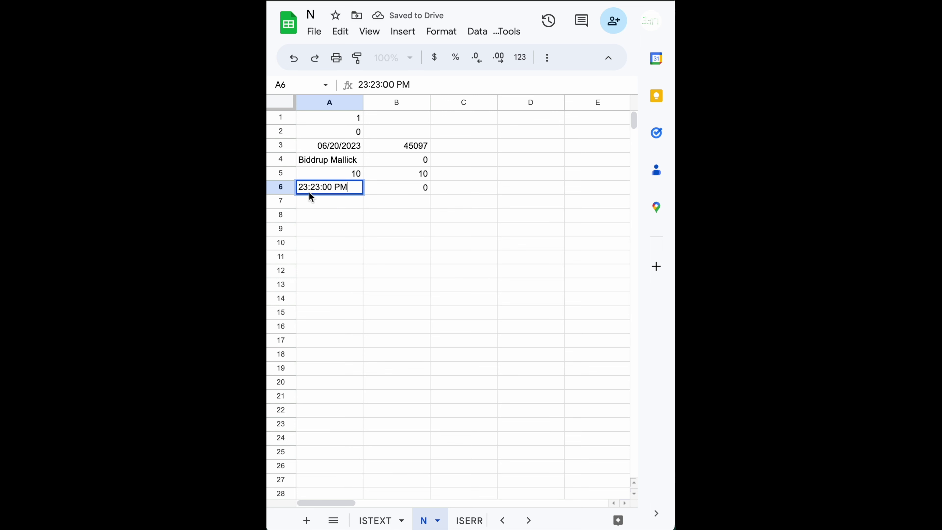
pyautogui.click(306, 186)
pyautogui.doubleClick(305, 186)
pyautogui.write('20')
pyautogui.press('Return')
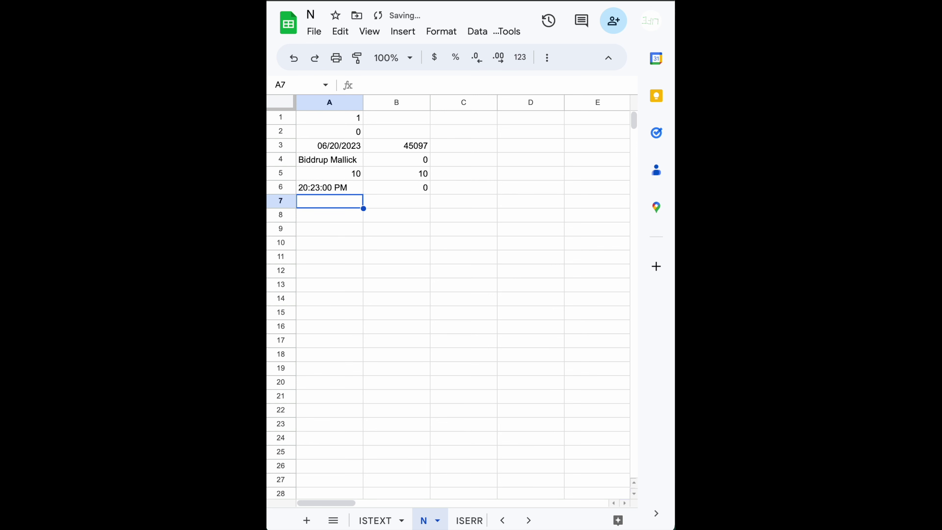
pyautogui.click(343, 190)
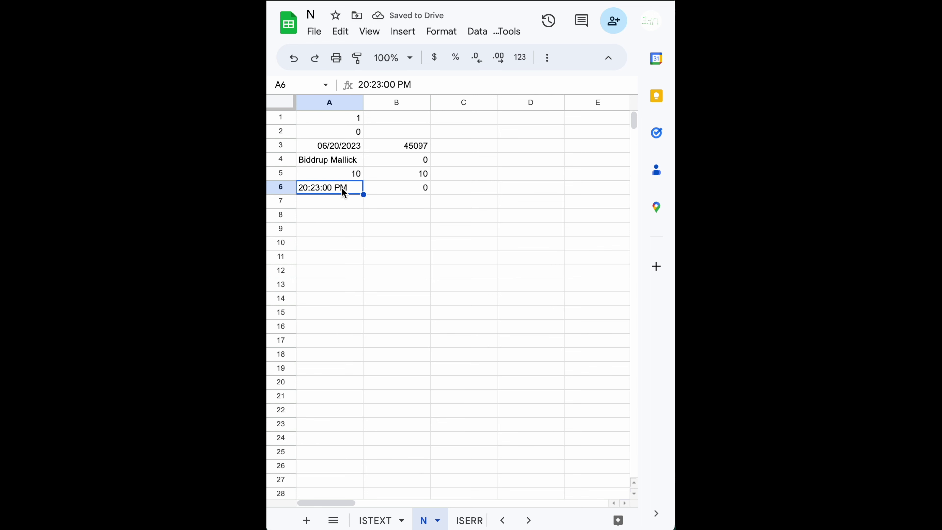
pyautogui.doubleClick(348, 190)
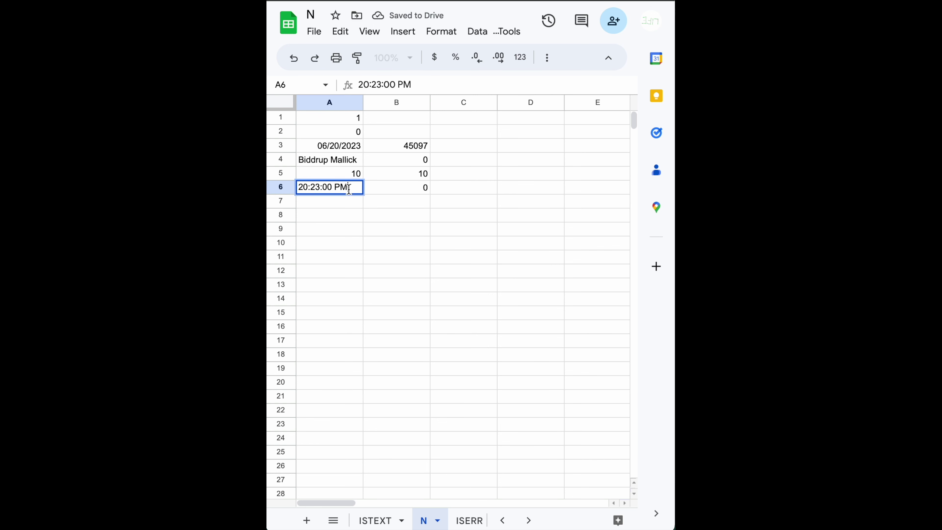
pyautogui.moveTo(356, 190); pyautogui.dragTo(335, 187)
pyautogui.press('BackSpace')
pyautogui.press('Return')
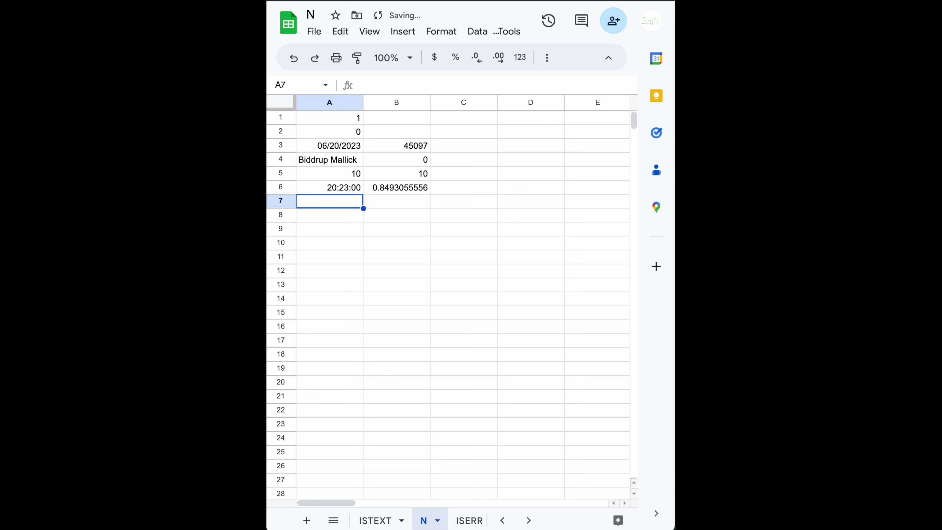
# - Change A6's hour to 23 and remove PM, committing 23:23:00
pyautogui.click(335, 188)
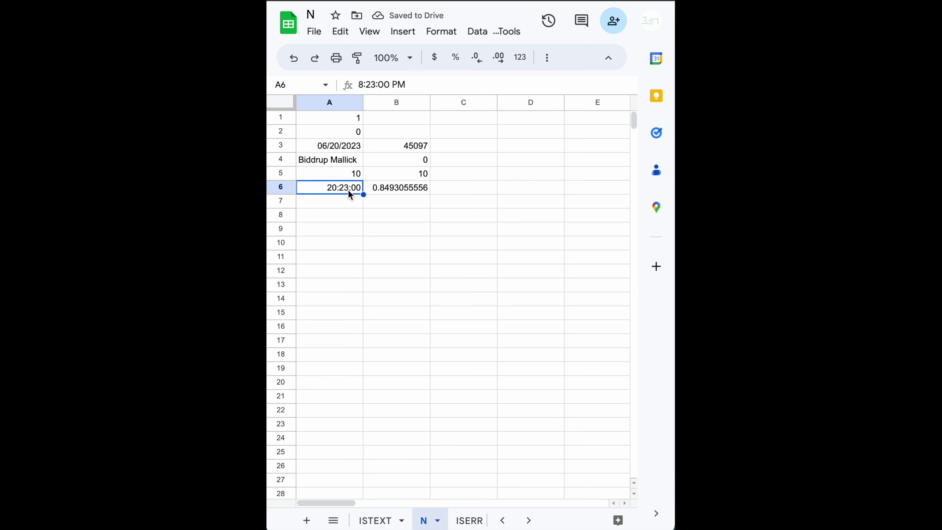
pyautogui.doubleClick(328, 188)
pyautogui.click(322, 189)
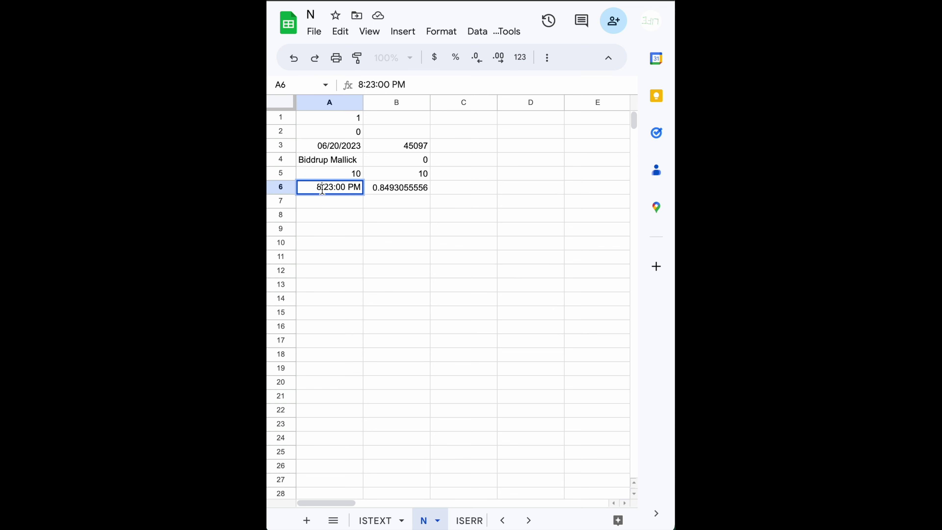
pyautogui.hotkey('shift', 'Left')
pyautogui.write('23')
pyautogui.press('Right')
pyautogui.press('Right')
pyautogui.press('Right')
pyautogui.press('Right')
pyautogui.press('Right')
pyautogui.press('Right')
pyautogui.press('BackSpace')
pyautogui.press('BackSpace')
pyautogui.press('BackSpace')
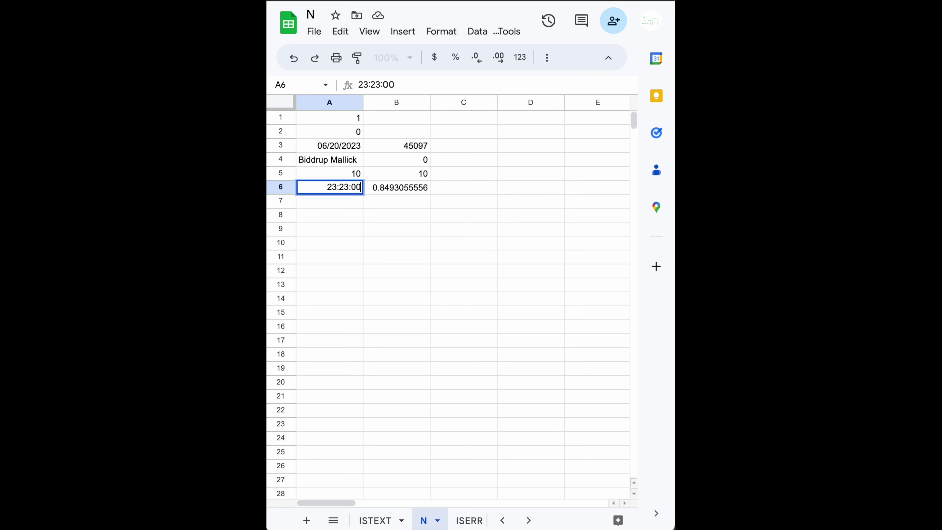
pyautogui.press('Return')
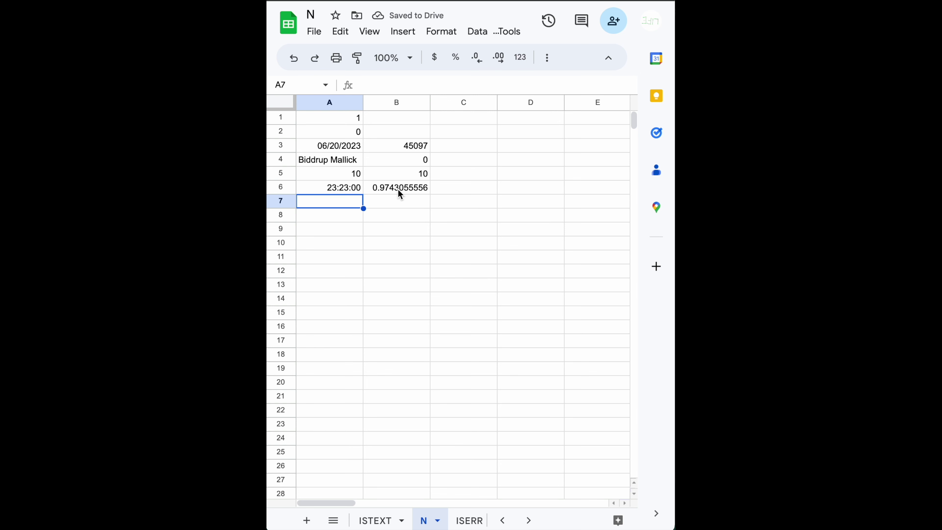
# - Overtype A6's hour, minutes and seconds with 23, 59 and 59
pyautogui.click(340, 192)
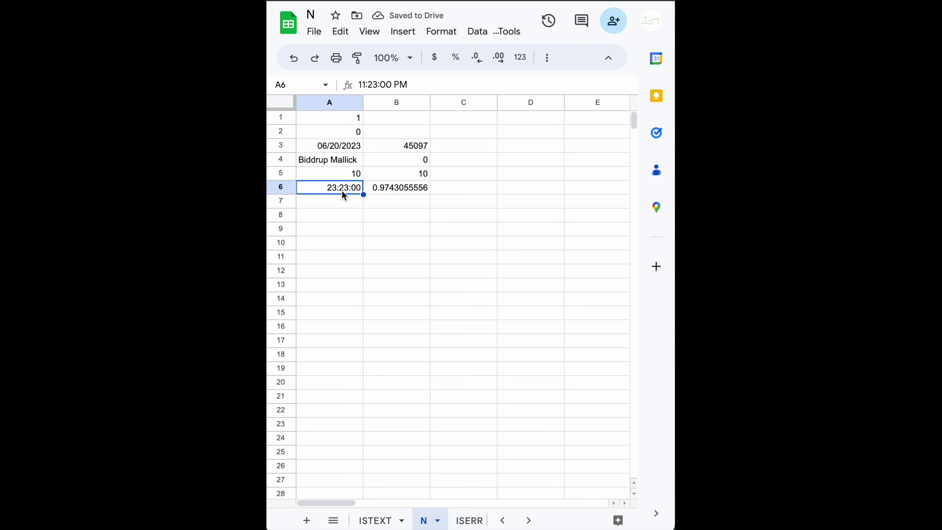
pyautogui.doubleClick(348, 189)
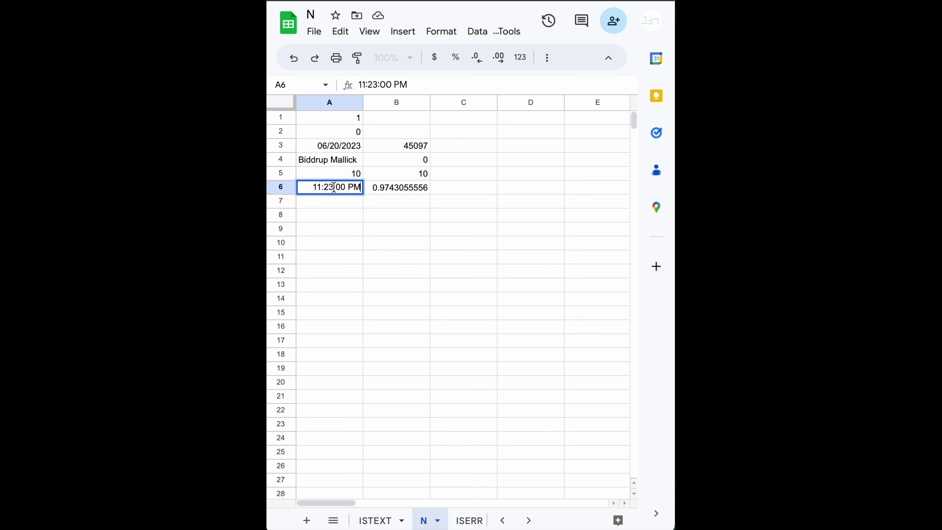
pyautogui.click(325, 188)
pyautogui.hotkey('shift', 'Left')
pyautogui.hotkey('shift', 'Left')
pyautogui.write('23')
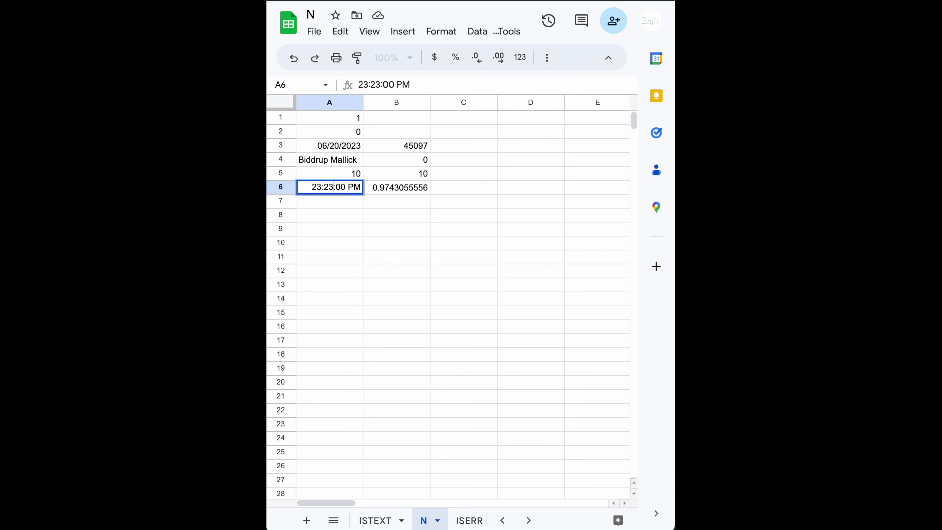
pyautogui.hotkey('shift', 'Left')
pyautogui.hotkey('shift', 'Left')
pyautogui.write('59')
pyautogui.press('Right')
pyautogui.hotkey('shift', 'Left')
pyautogui.hotkey('shift', 'Left')
pyautogui.write('59')
pyautogui.press('Return')
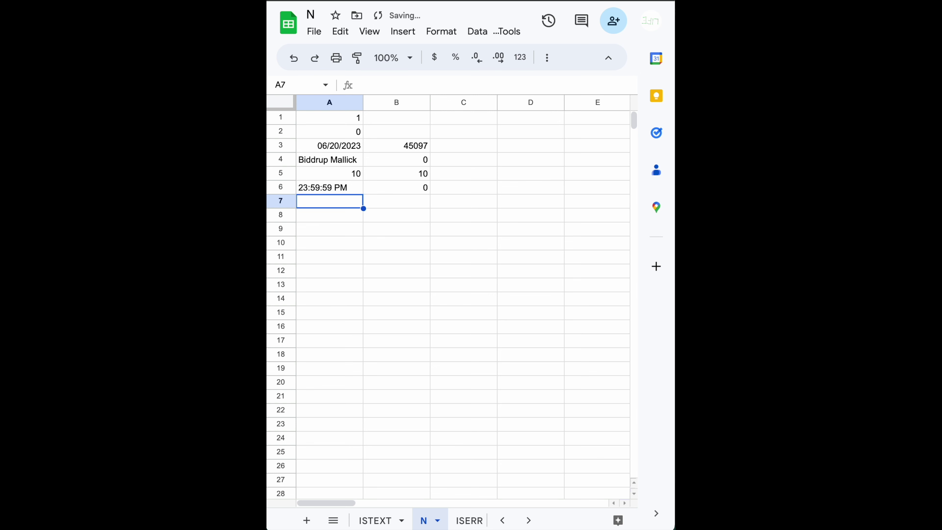
# - Change A6's seconds to 58 and remove PM, committing 23:59:58
pyautogui.click(329, 187)
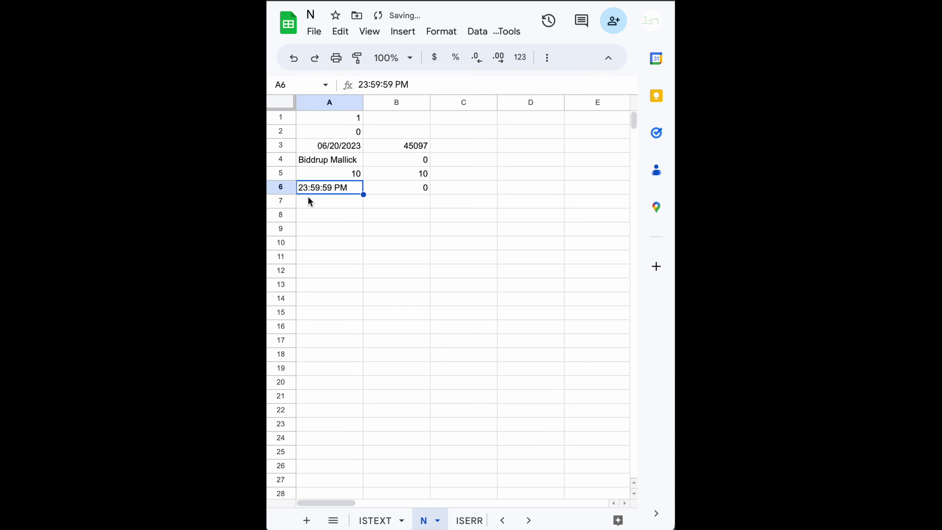
pyautogui.doubleClick(332, 187)
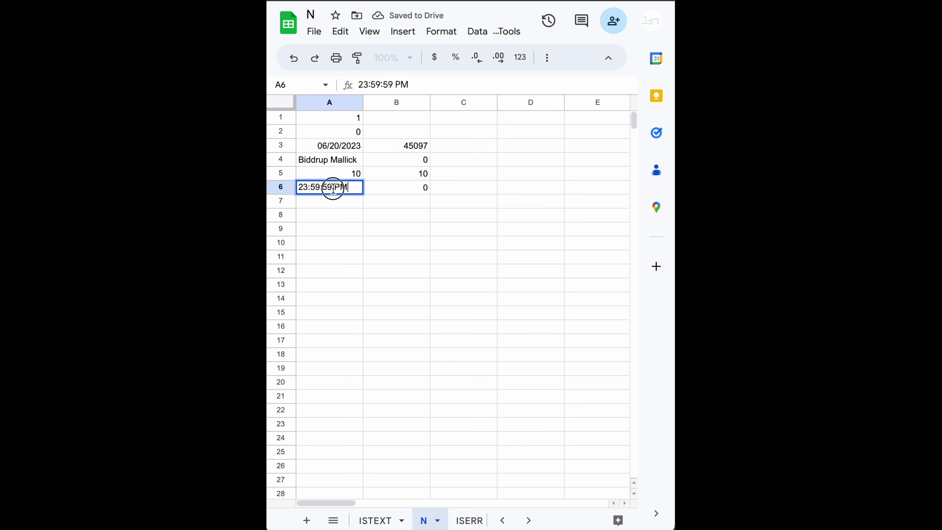
pyautogui.press('Left')
pyautogui.press('Left')
pyautogui.press('Left')
pyautogui.press('BackSpace')
pyautogui.press('BackSpace')
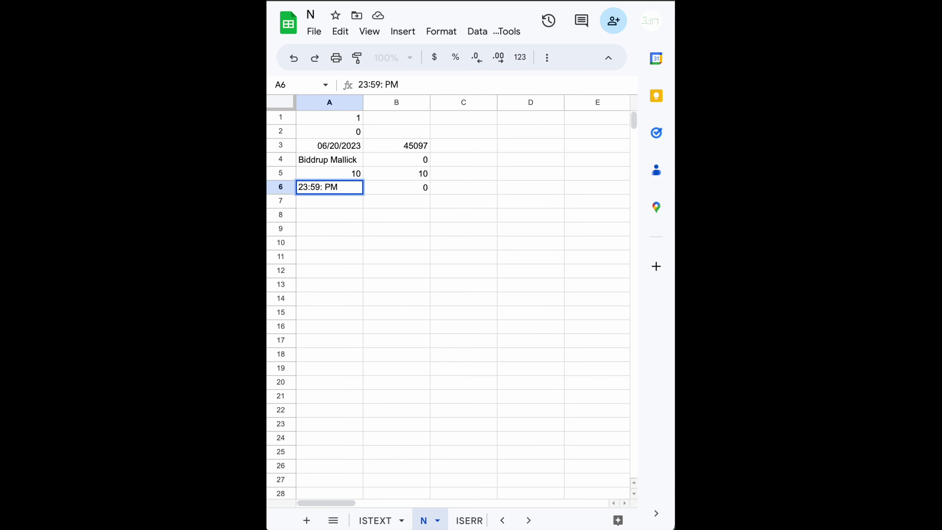
pyautogui.write('58')
pyautogui.press('Return')
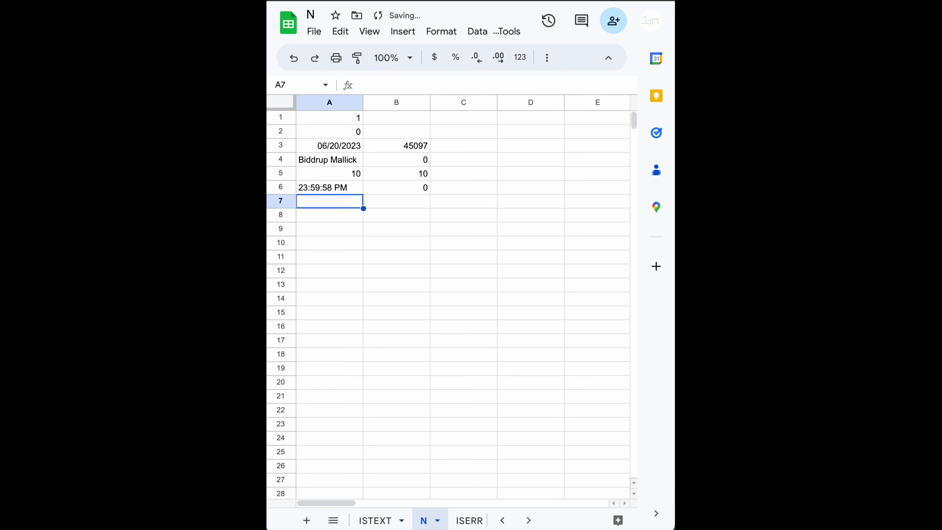
pyautogui.click(329, 187)
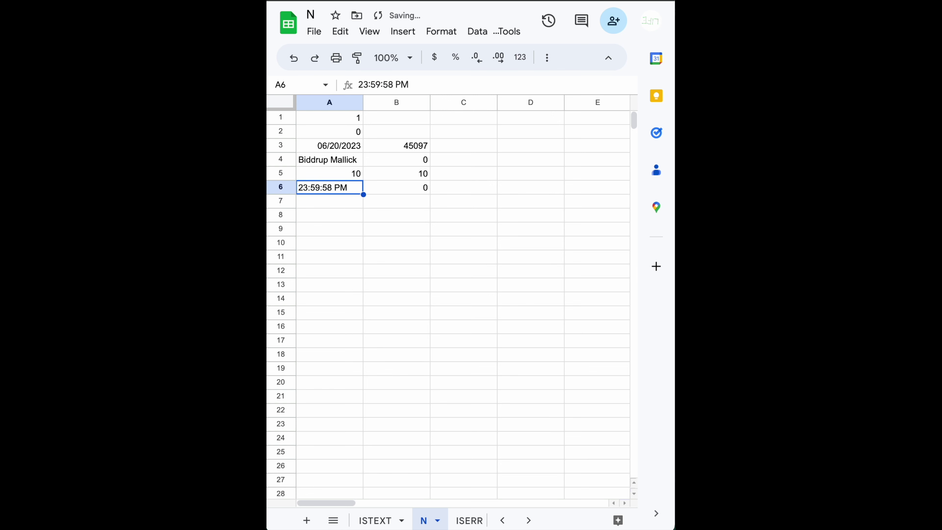
pyautogui.doubleClick(317, 187)
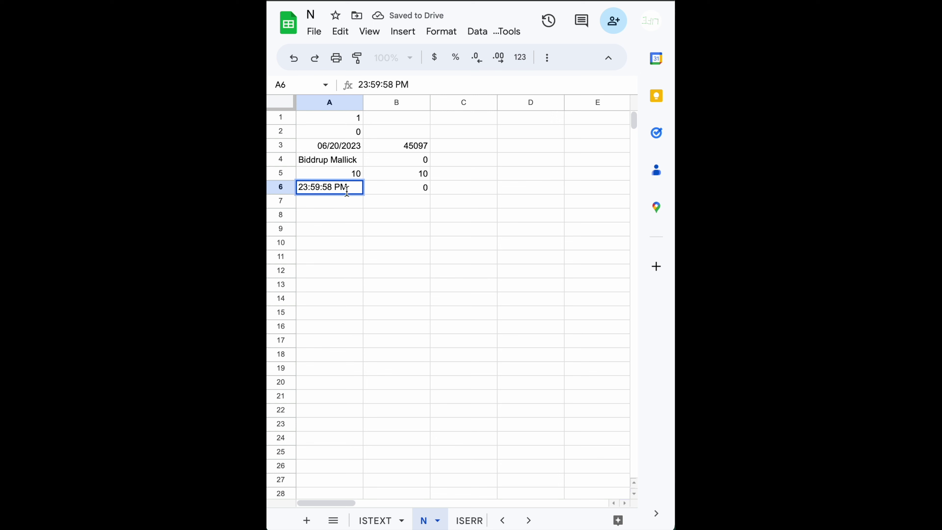
pyautogui.press('BackSpace')
pyautogui.press('BackSpace')
pyautogui.press('Return')
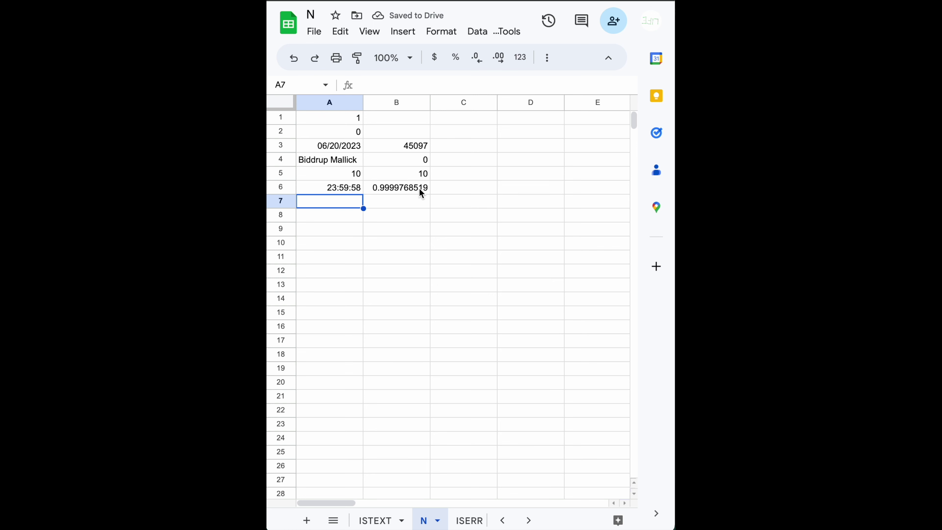
# - Fix A6 to 23:59:59 without PM and check B6 shows 0.9999884259
pyautogui.doubleClick(347, 186)
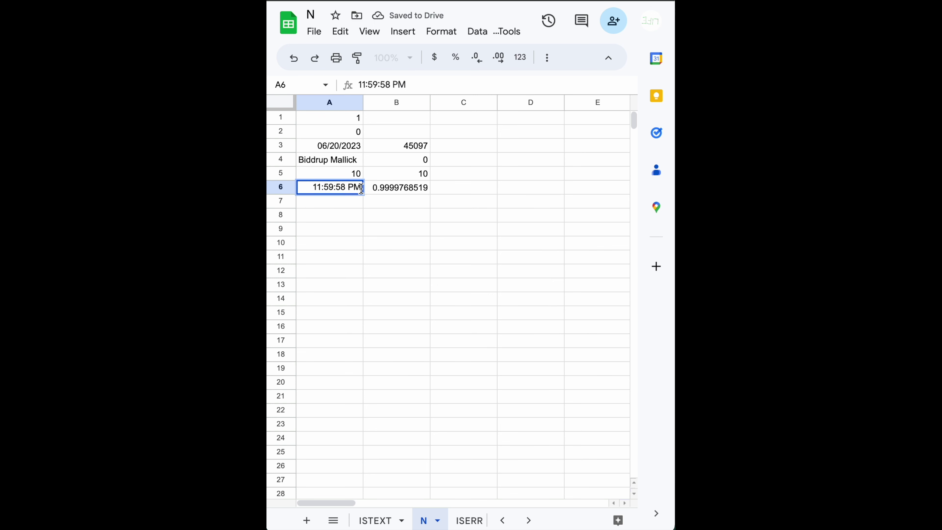
pyautogui.press('BackSpace')
pyautogui.press('BackSpace')
pyautogui.press('BackSpace')
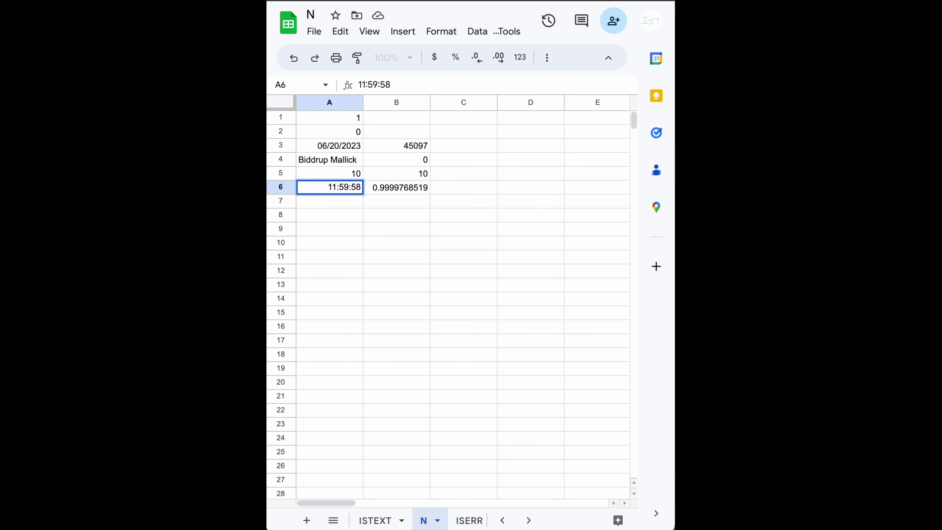
pyautogui.press('BackSpace')
pyautogui.write('9')
pyautogui.click(337, 187)
pyautogui.hotkey('shift', 'Home')
pyautogui.write('23')
pyautogui.press('Return')
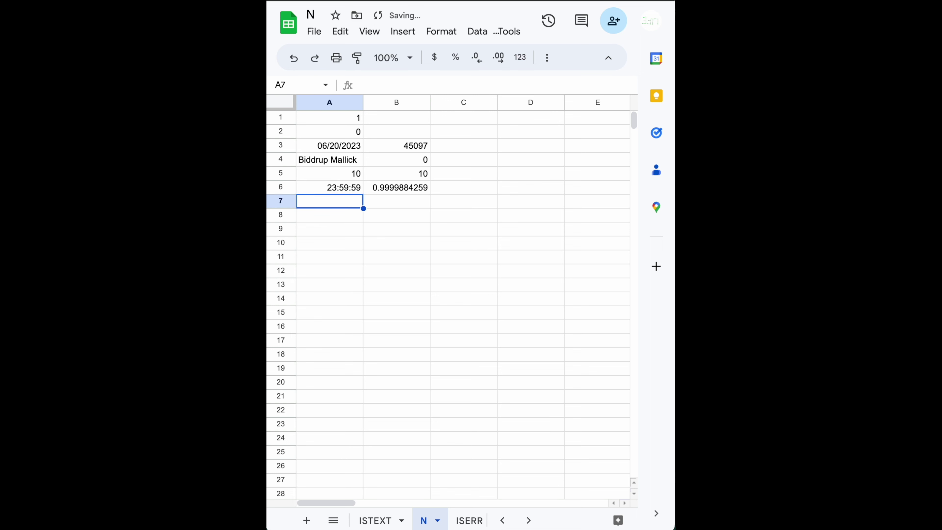
pyautogui.click(411, 187)
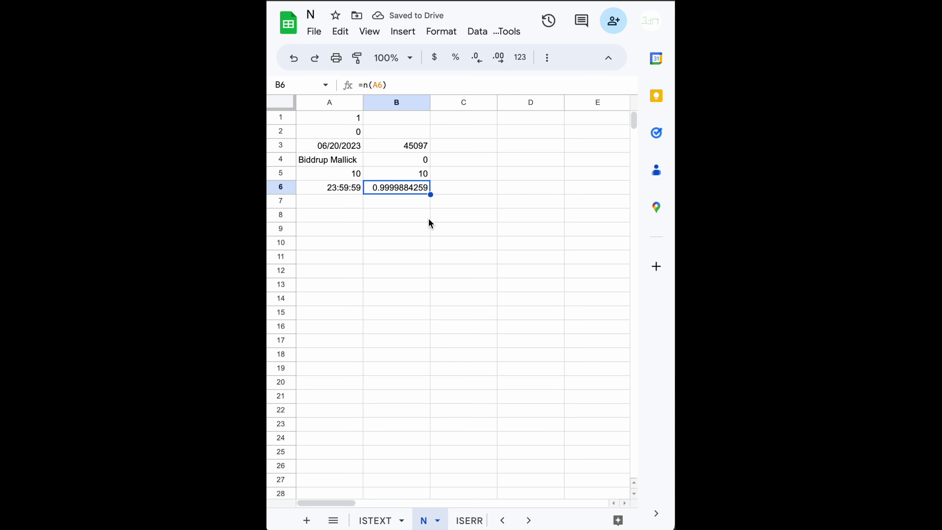
pyautogui.click(336, 200)
pyautogui.click(339, 189)
pyautogui.click(414, 189)
pyautogui.click(345, 205)
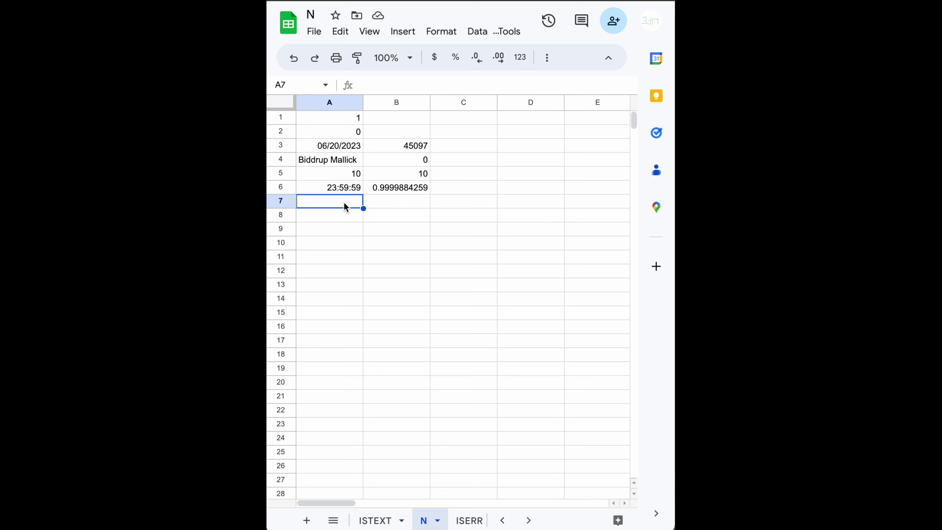
# - Enter #N/A in A7 and =N(A7) in B7, which also returns #N/A
pyautogui.write('#N/A')
pyautogui.press('Tab')
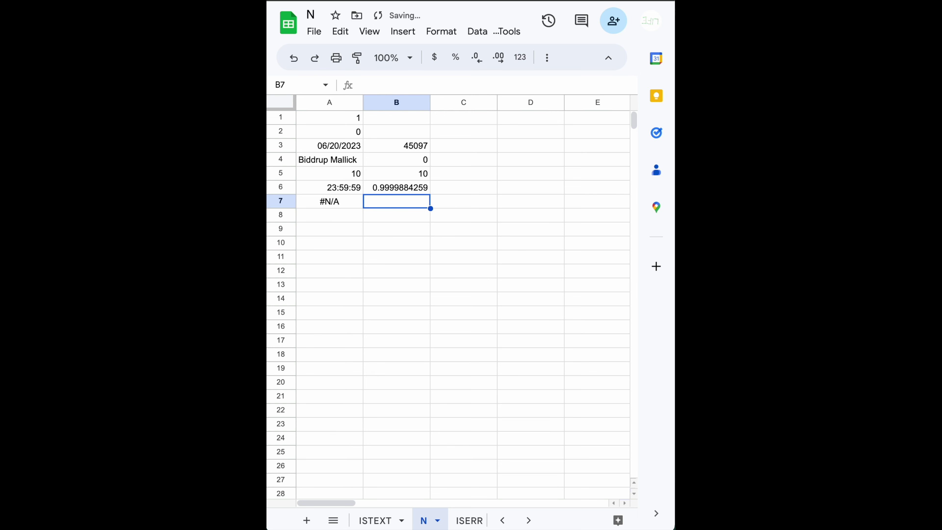
pyautogui.write('=n')
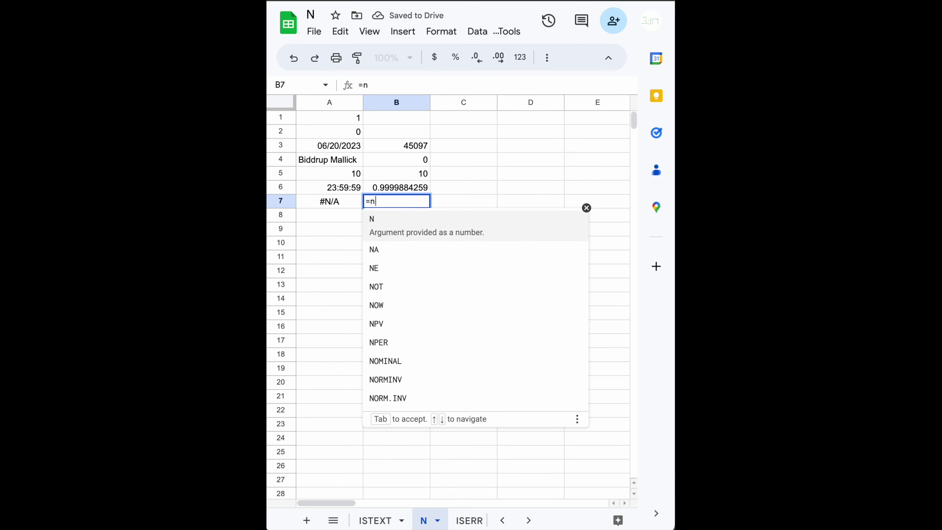
pyautogui.press('Tab')
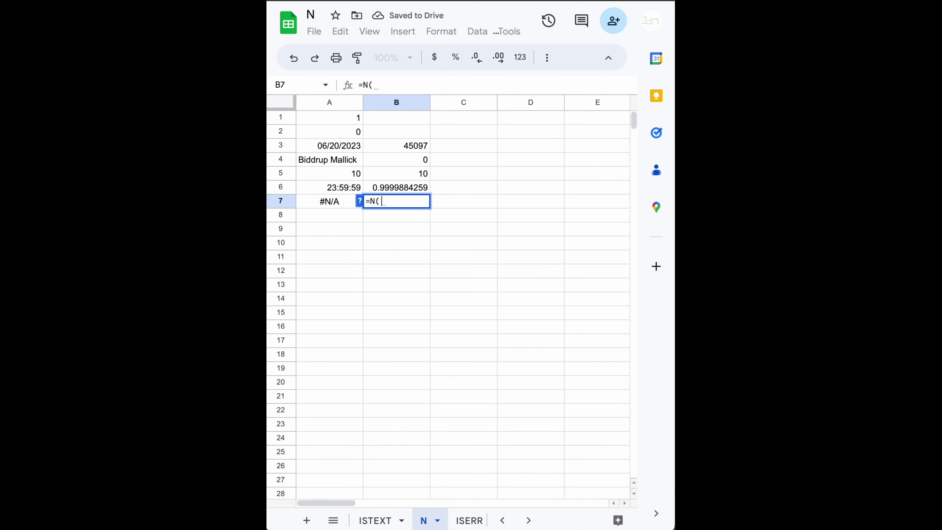
pyautogui.press('Left')
pyautogui.write(')')
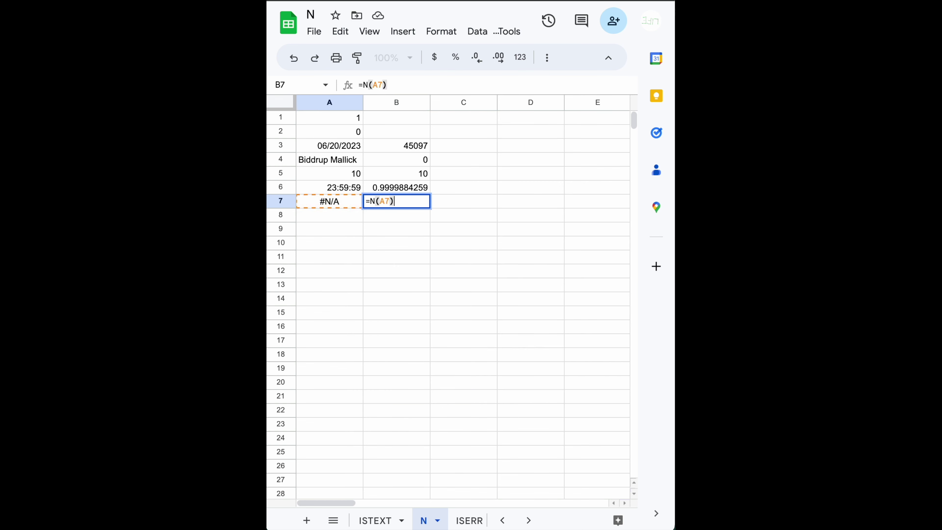
pyautogui.press('Return')
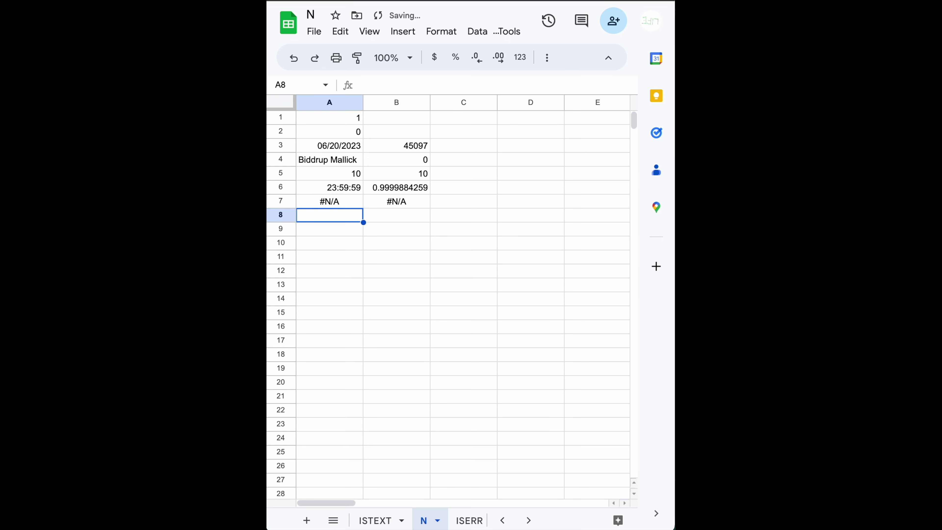
pyautogui.click(397, 201)
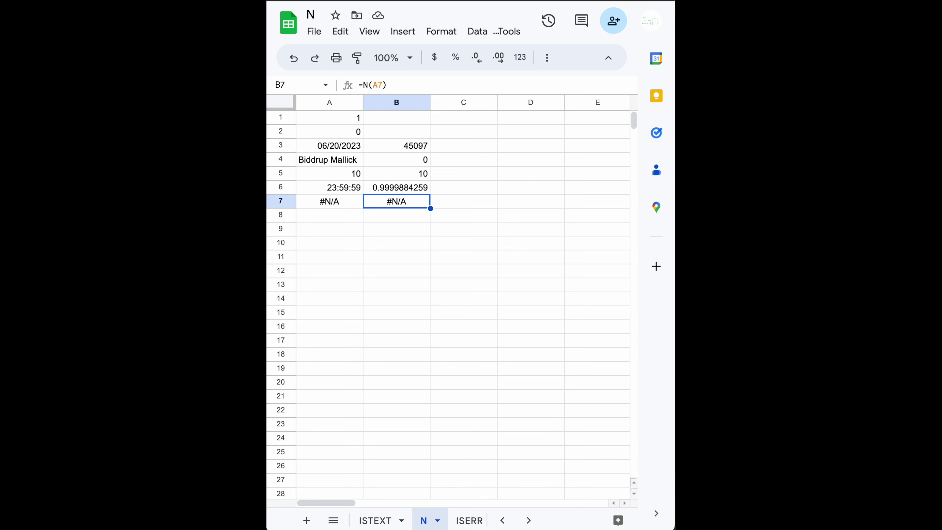
pyautogui.press('Up')
pyautogui.press('Up')
pyautogui.press('Up')
pyautogui.press('Up')
pyautogui.press('Up')
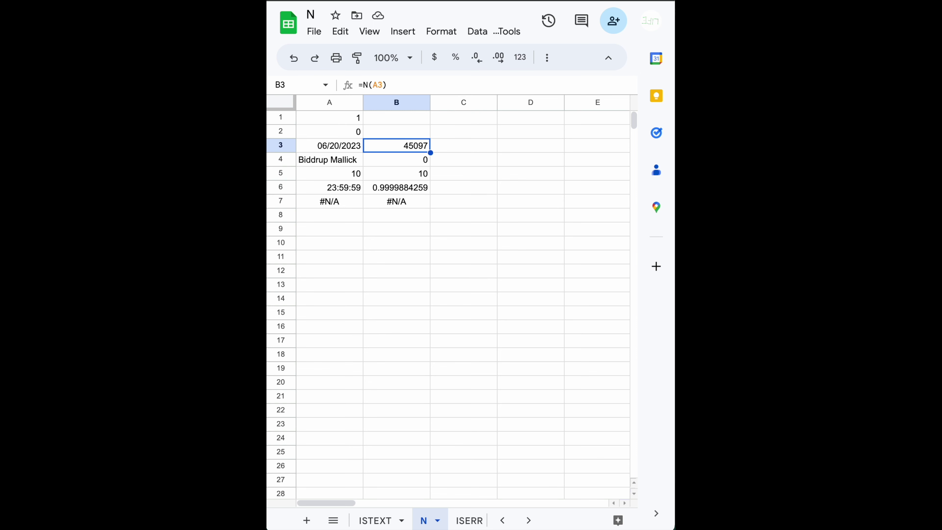
pyautogui.press('Down')
pyautogui.press('Left')
pyautogui.press('Down')
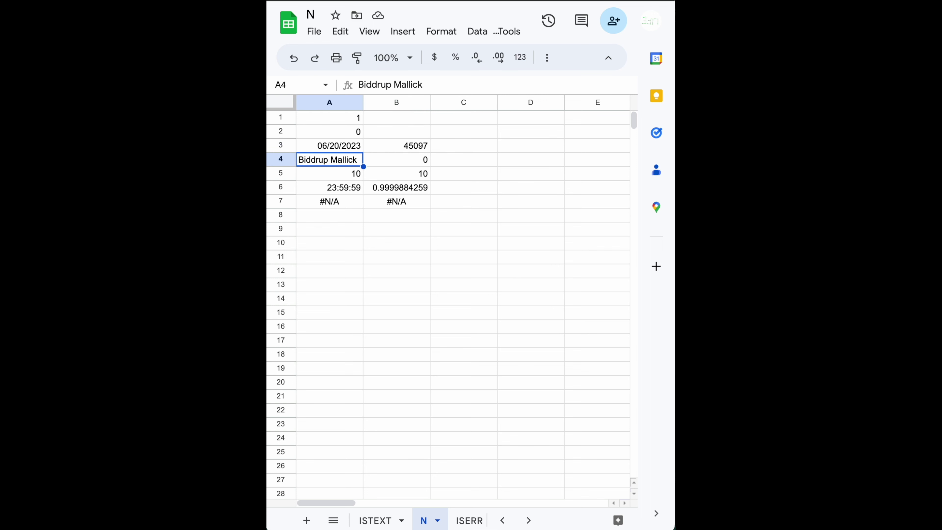
pyautogui.press('Right')
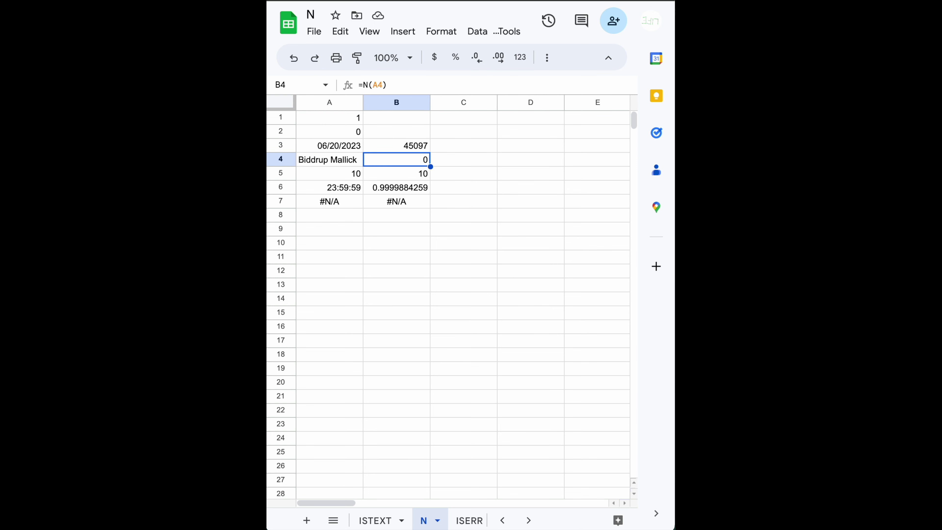
pyautogui.press('Up')
pyautogui.press('Up')
pyautogui.press('Up')
pyautogui.press('Left')
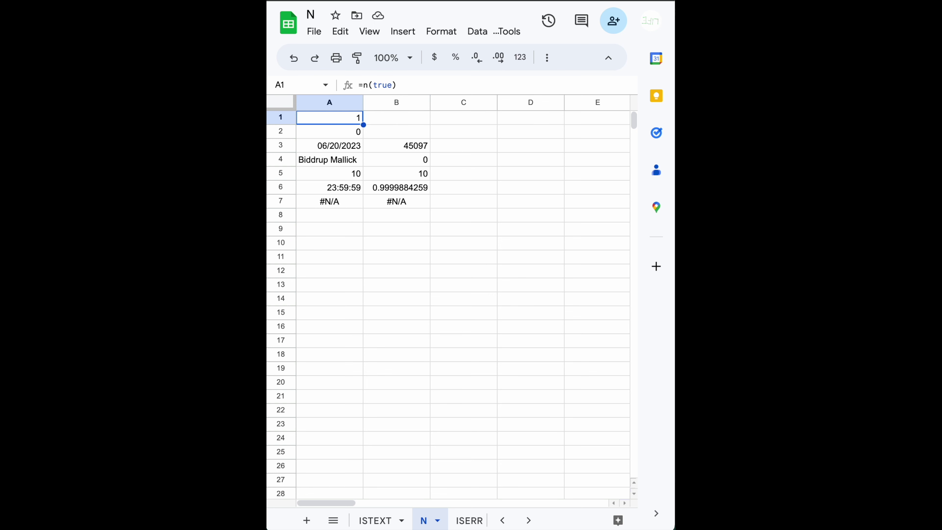
pyautogui.press('Down')
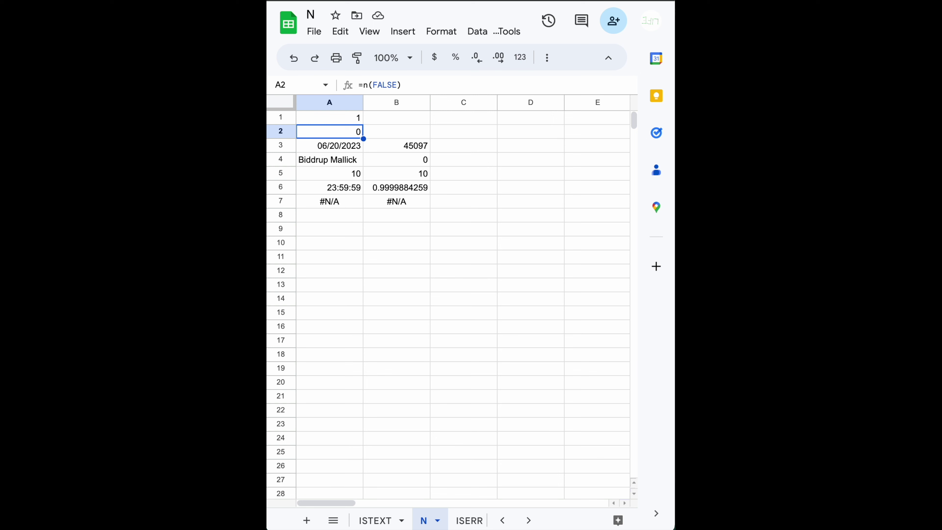
pyautogui.press('Down')
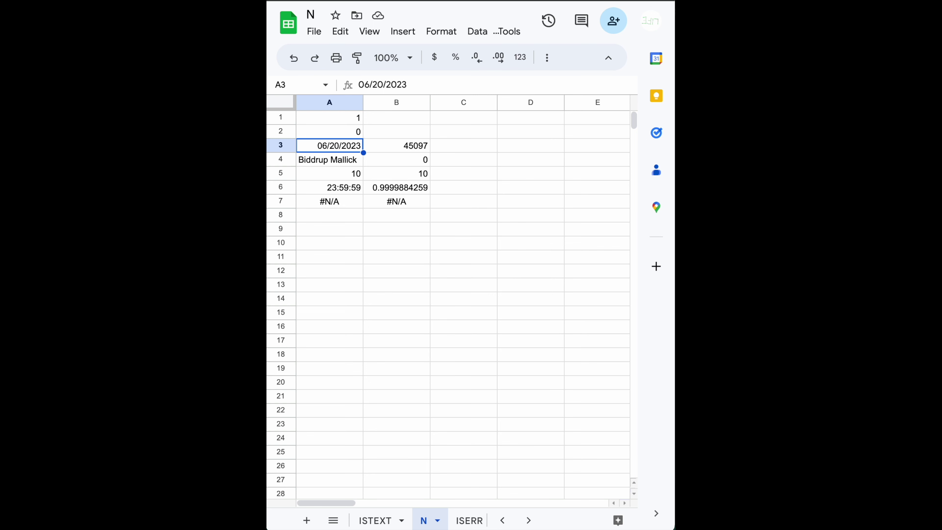
pyautogui.press('Down')
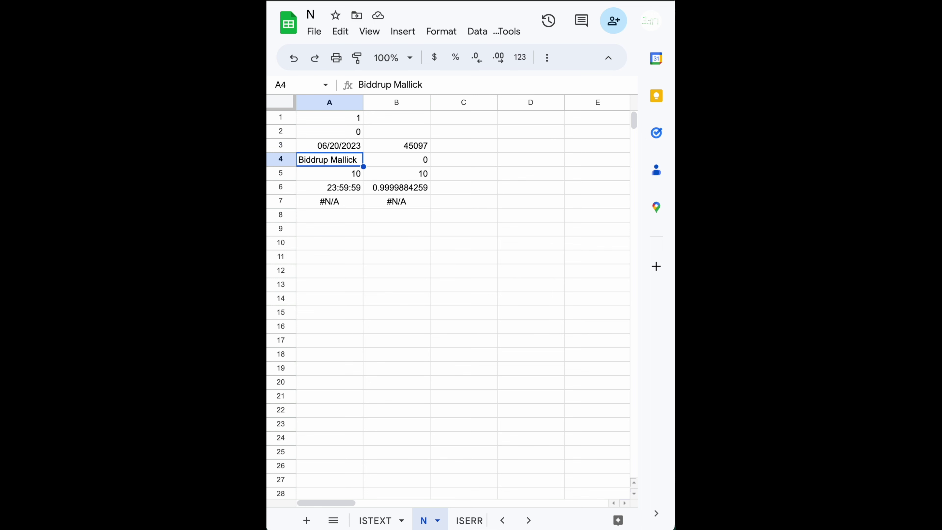